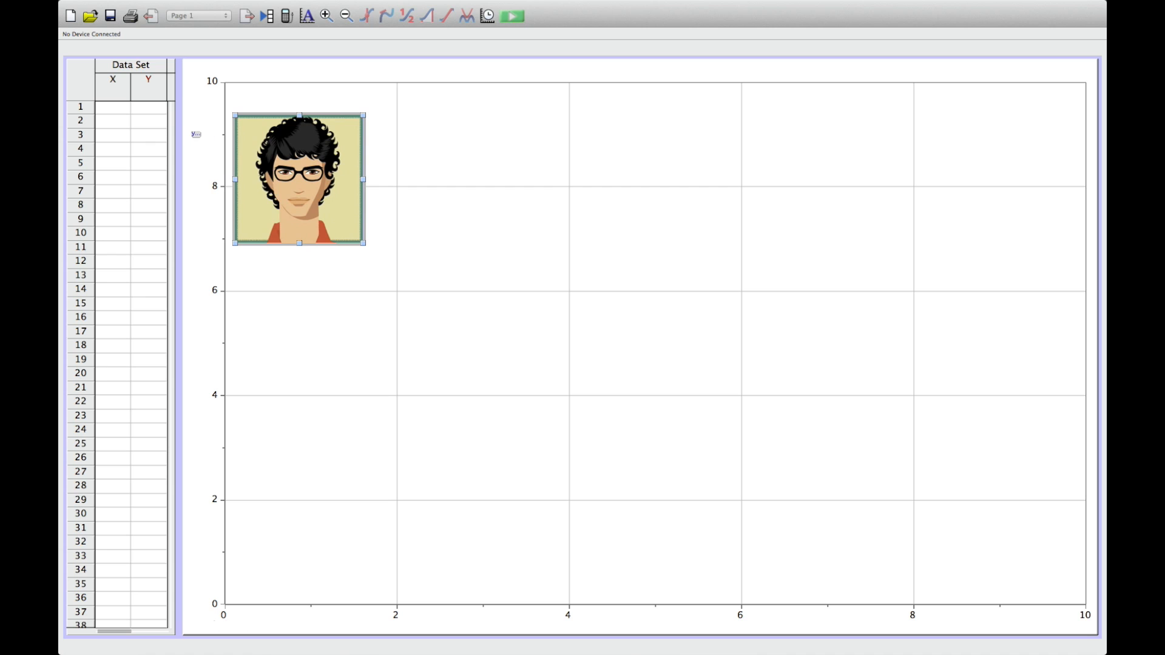
Rename the data set as "D vs T"
double_click(139, 68)
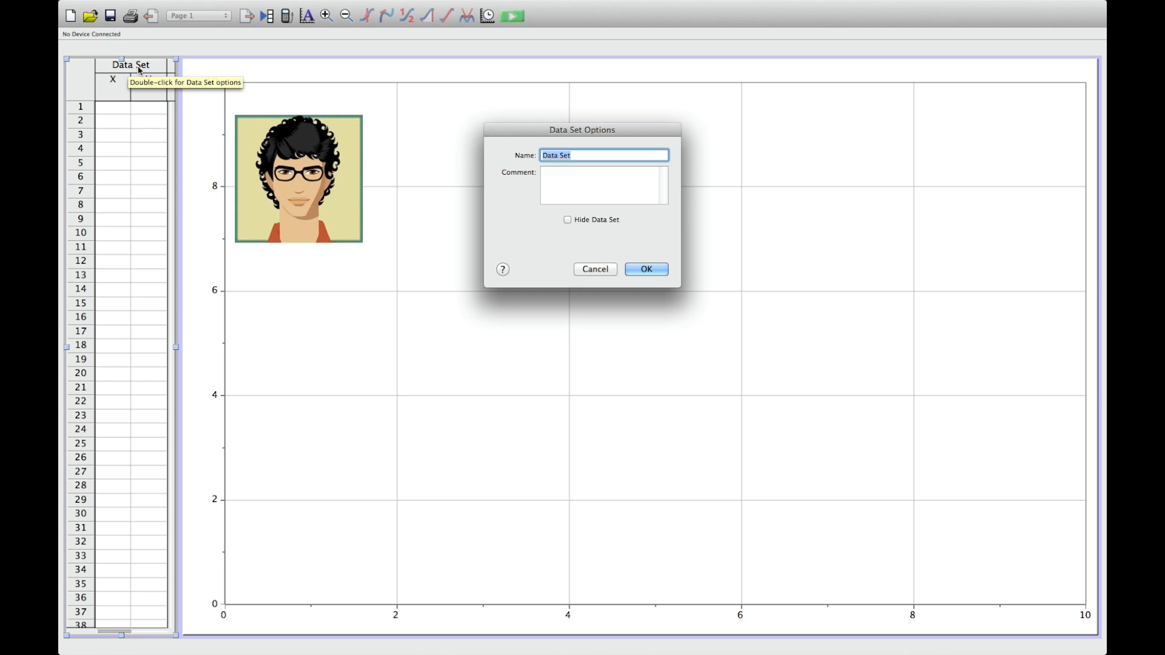
text(D vs T)
click(665, 267)
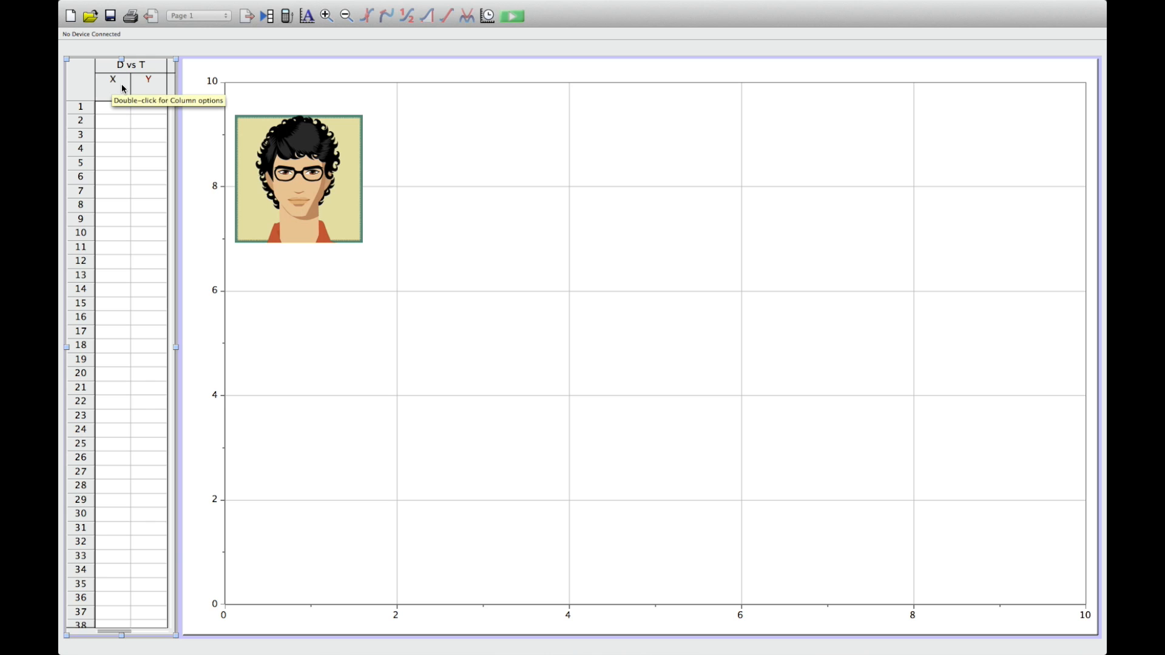
Define the X column with the name Time, short name t and units s
double_click(118, 86)
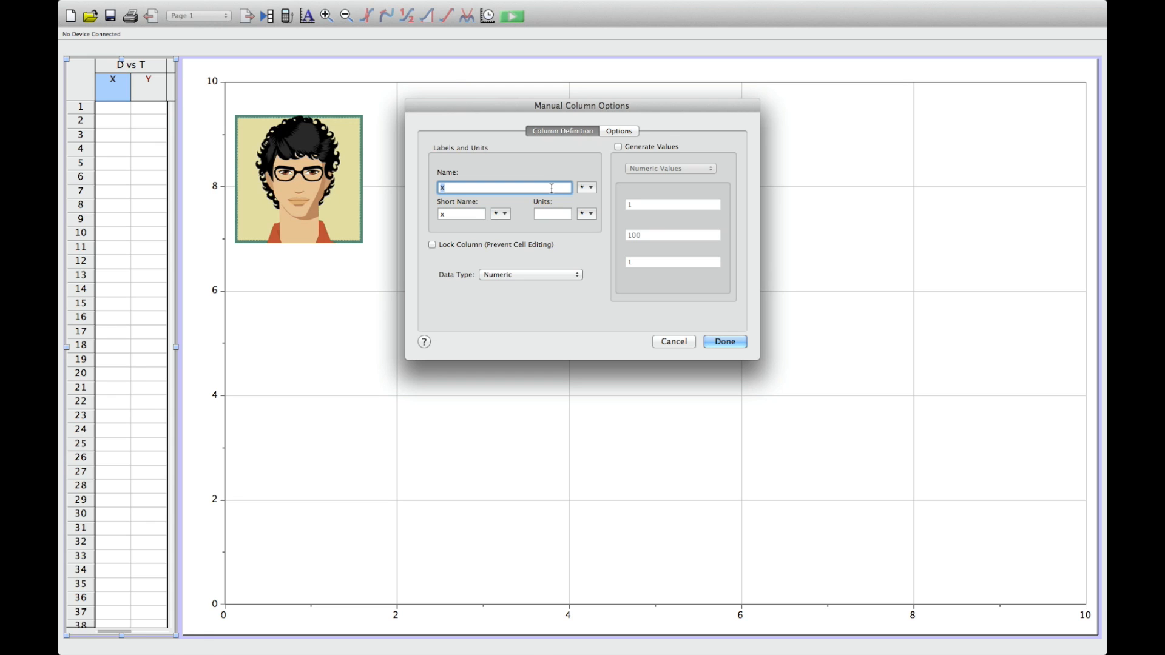
text(Time)
click(462, 215)
key(BackSpace)
text(t)
click(558, 212)
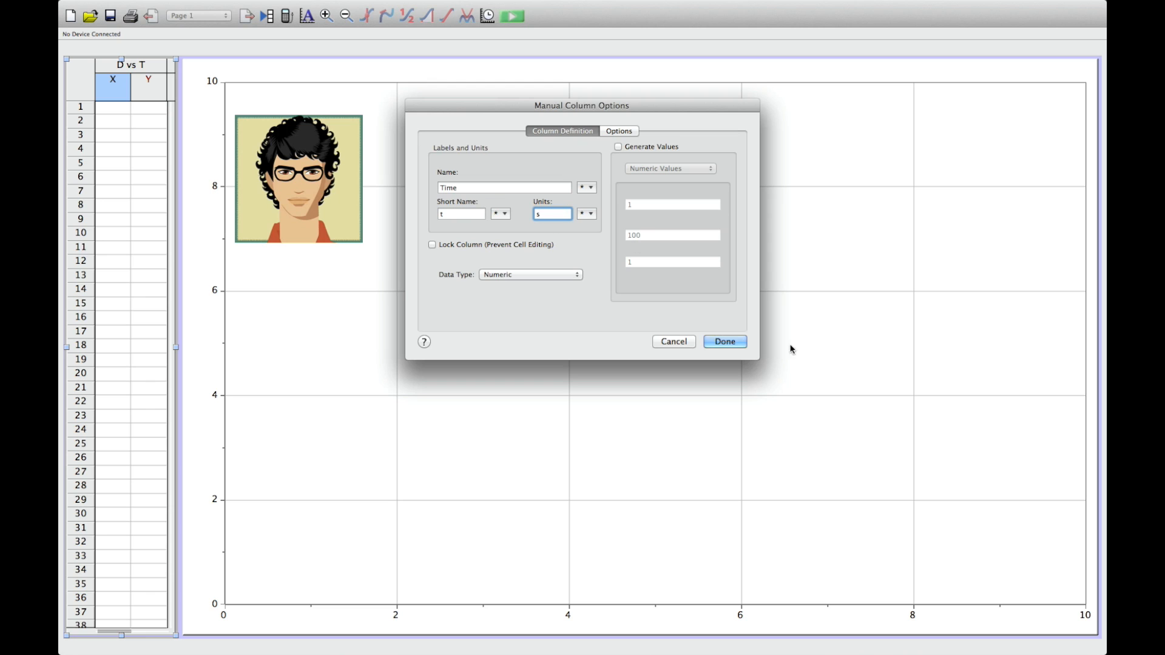
click(725, 341)
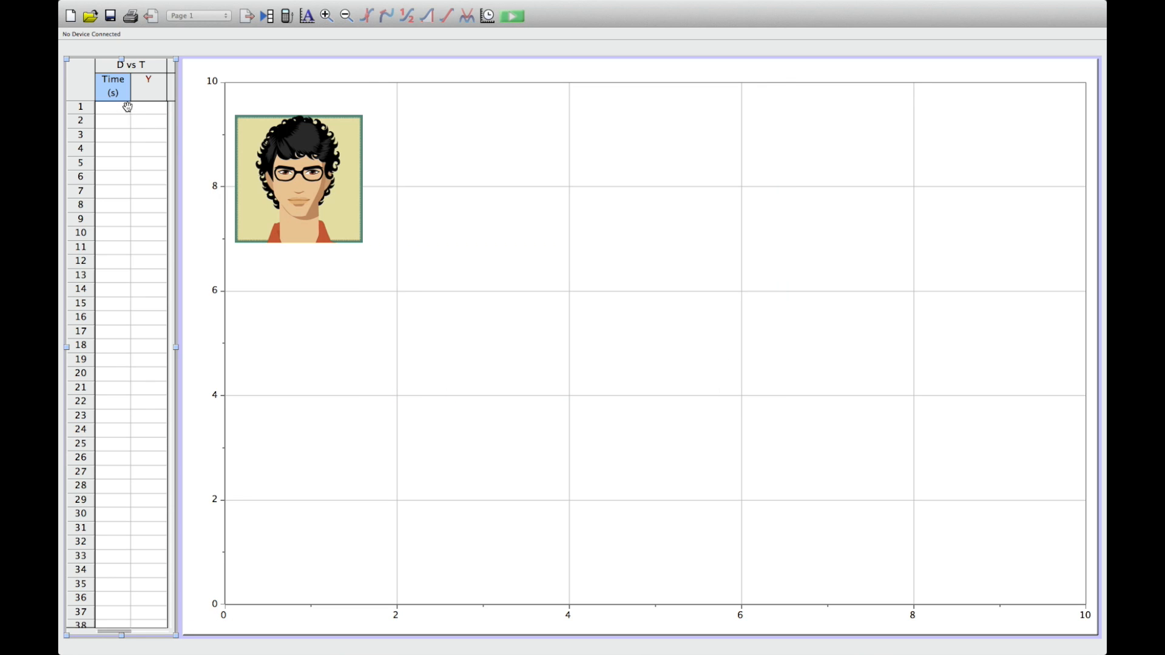
Define the Y column with the name Displacement, short name d and units m
double_click(156, 99)
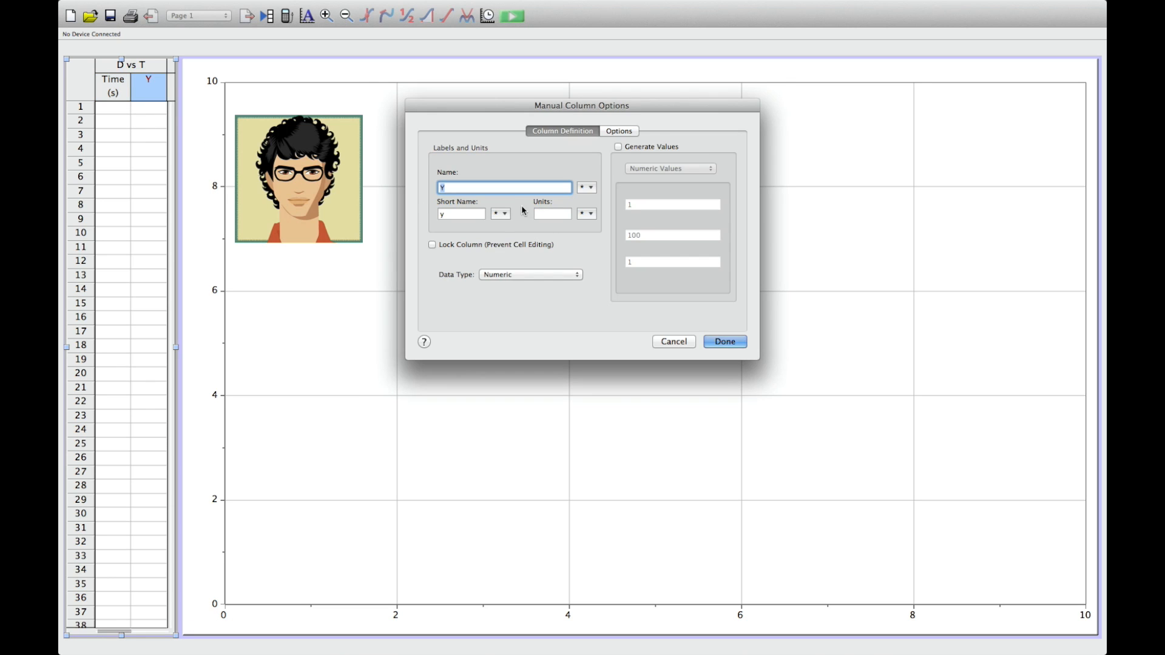
text(Displacement)
click(481, 214)
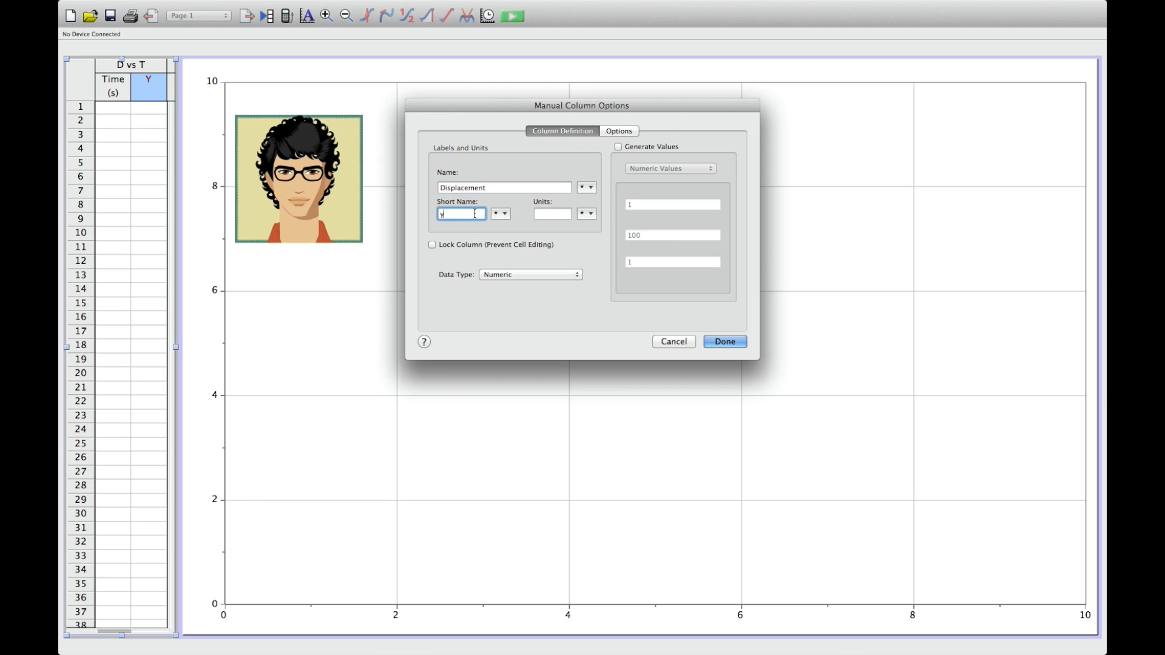
key(BackSpace)
text(d)
key(Tab)
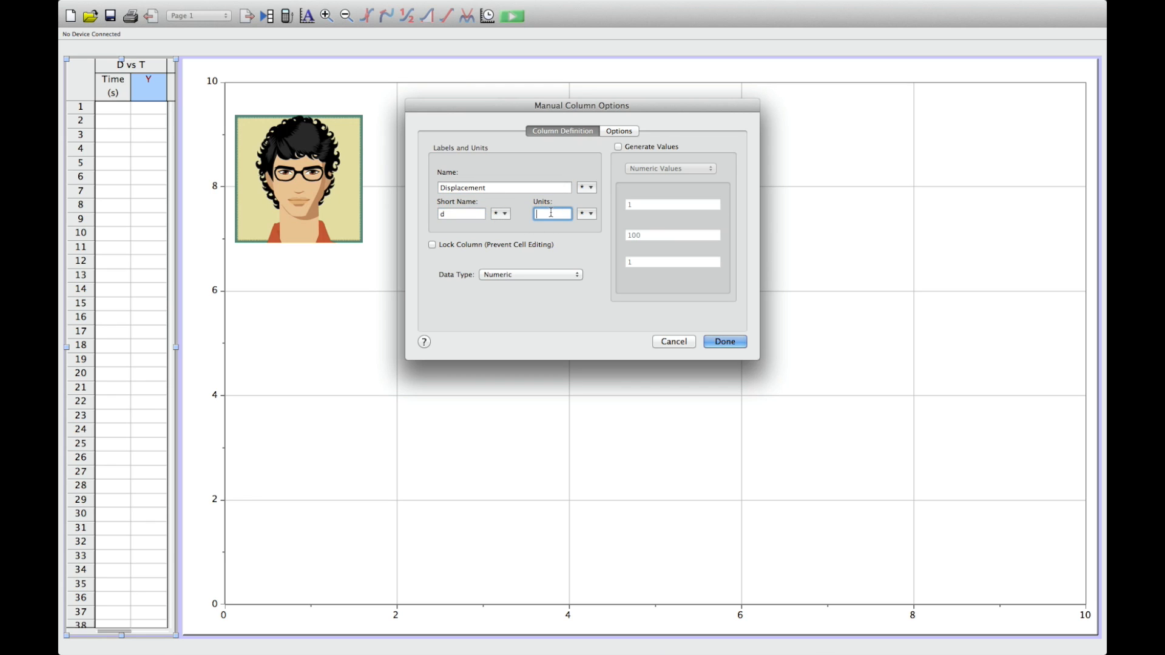
text(m)
click(725, 342)
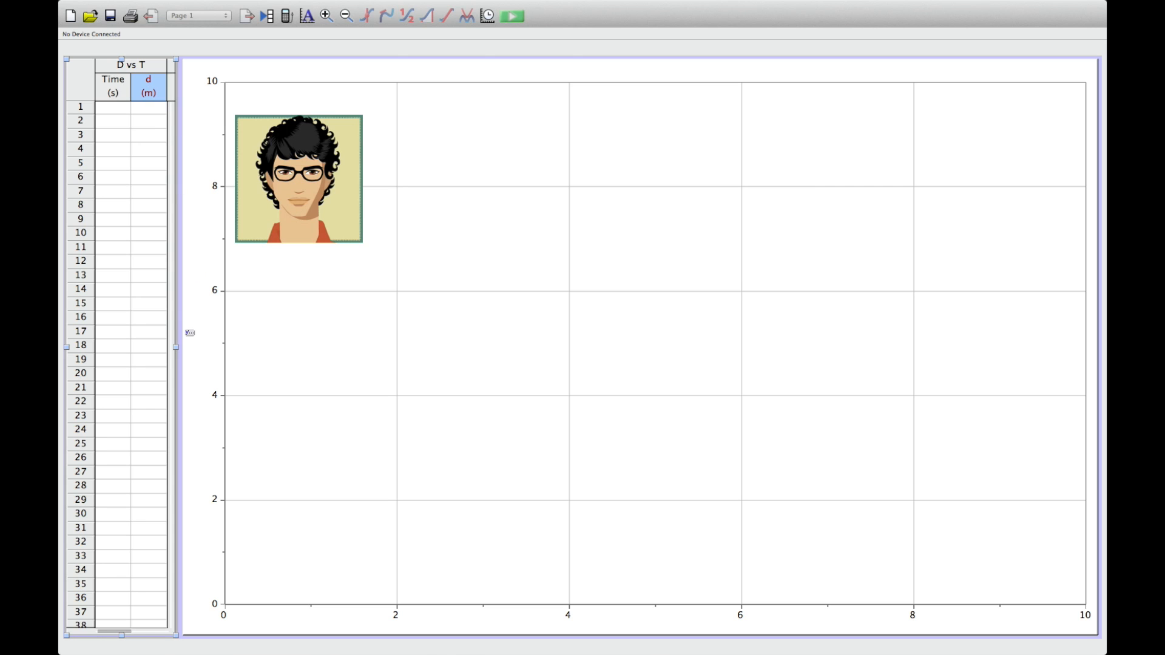
Widen the displacement column slightly and fit the data table's width to its two columns
drag(181, 346, 276, 347)
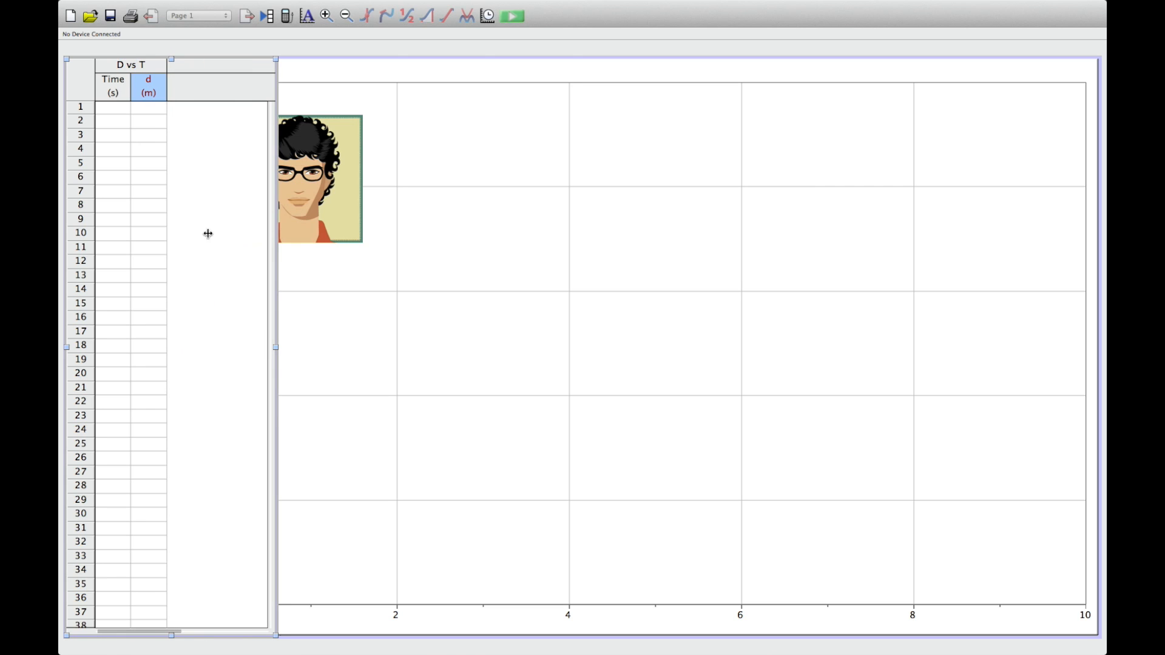
mouse_move(169, 96)
mouse_down()
mouse_move(213, 99)
mouse_move(188, 100)
mouse_up()
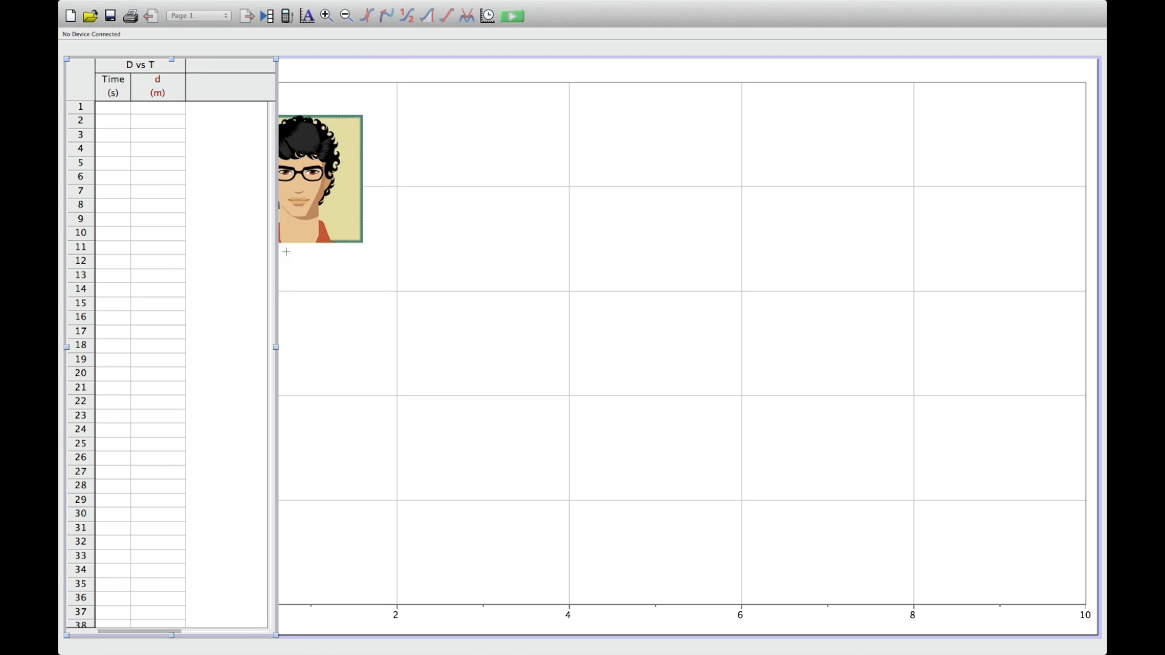
drag(277, 349, 194, 331)
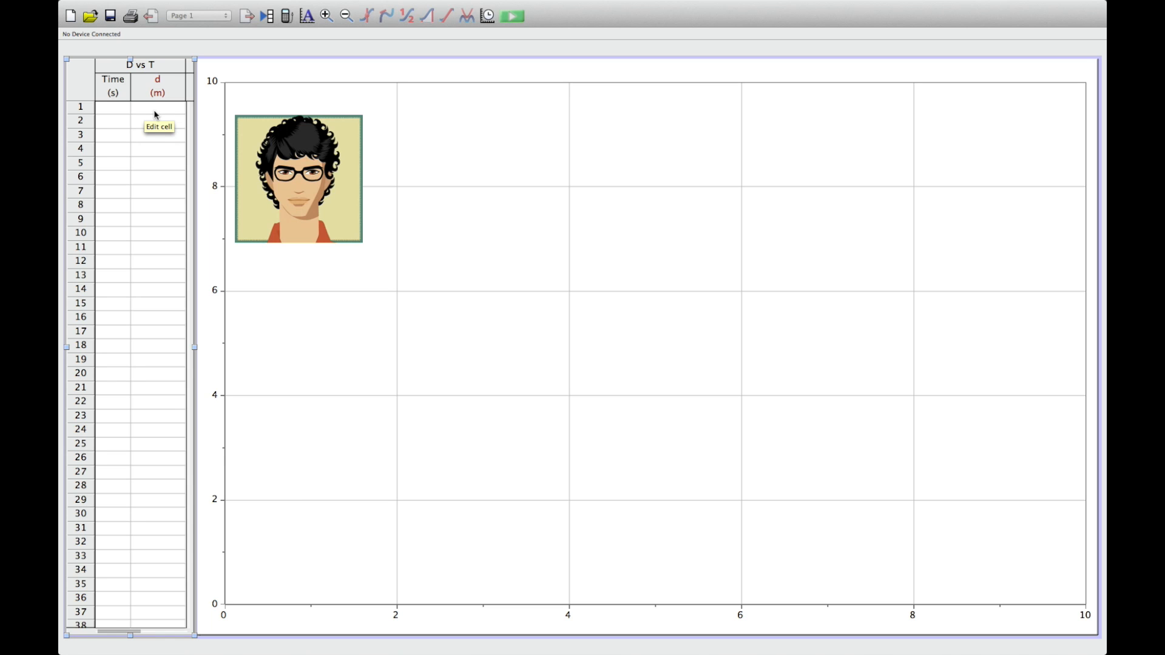
Enter time 0 in row 1 and displacements 0, 0 and 8000 in rows 1 to 3
click(117, 106)
text(0)
click(159, 108)
text(0)
click(167, 127)
text(0)
click(161, 138)
text(8000)
double_click(162, 150)
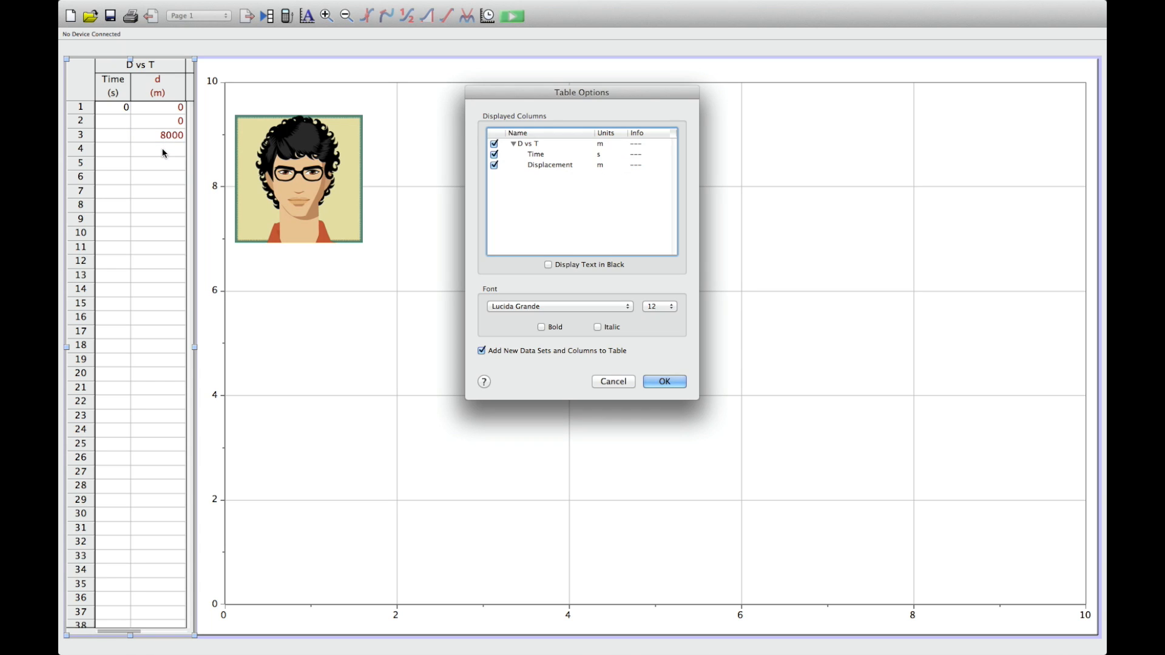
click(612, 381)
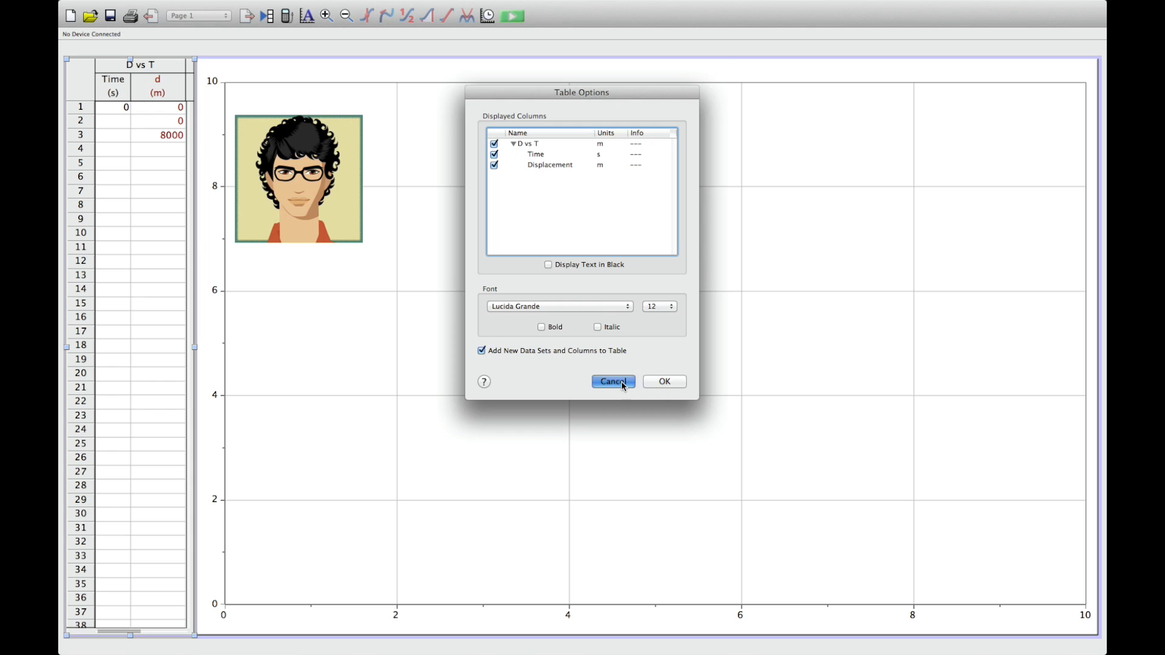
Enter displacements 8000, 9000, 9000, -6000 and -6000 in rows 4 to 8
click(167, 148)
text(8000)
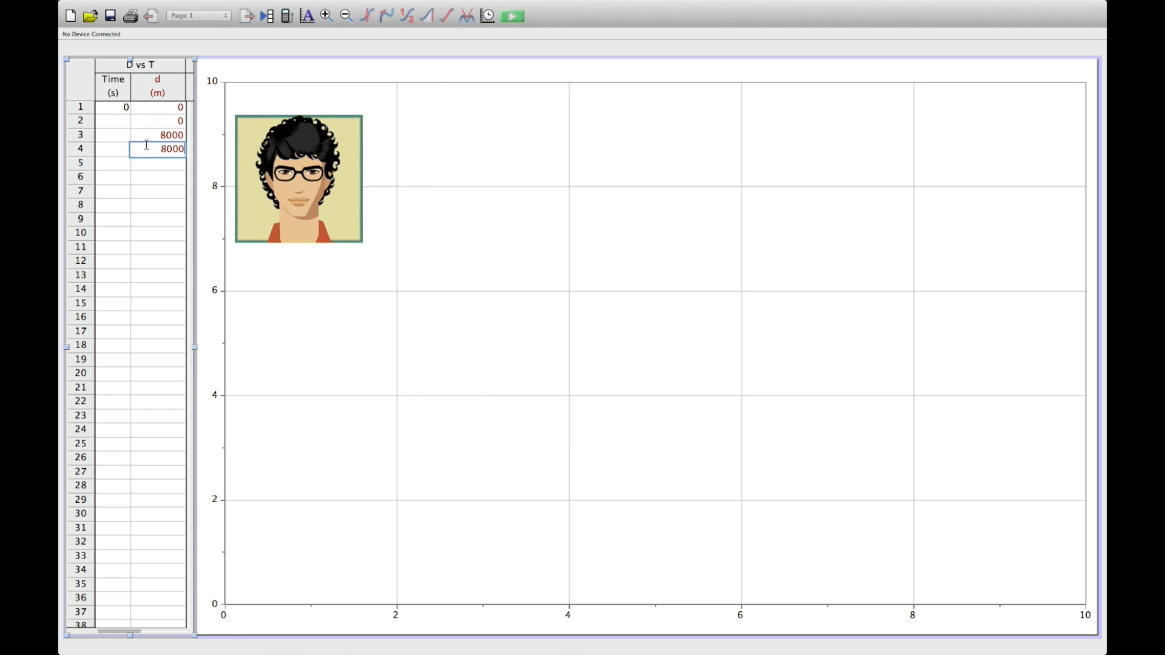
click(170, 165)
text(9000)
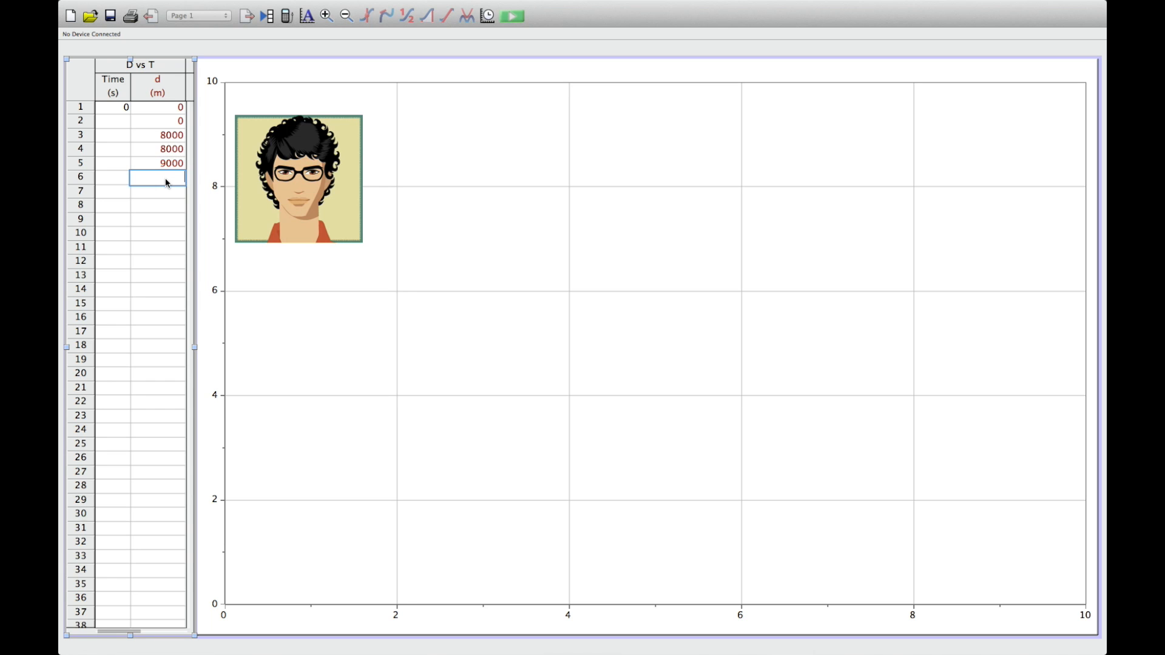
text(9000)
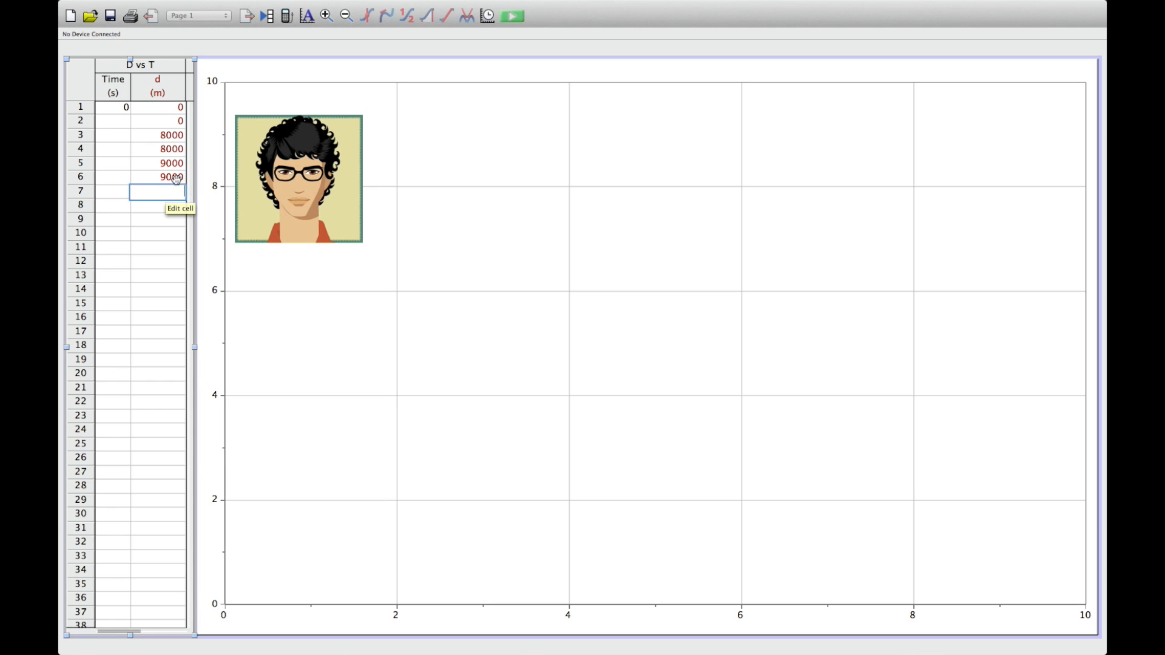
text(6000)
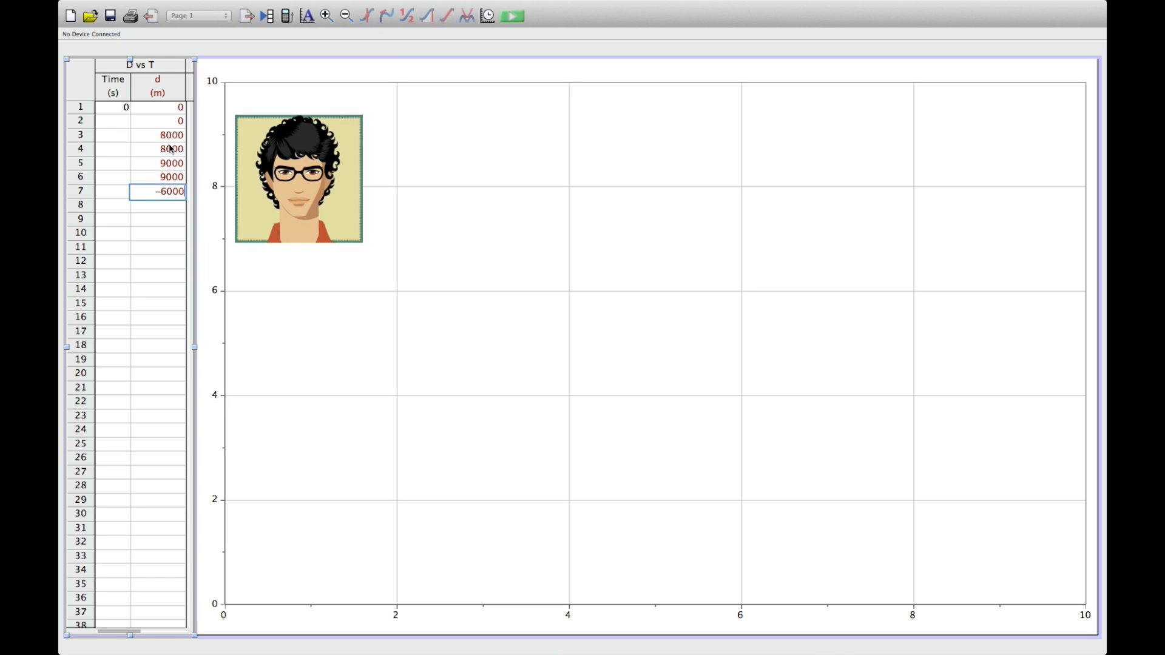
click(161, 206)
text(-60)
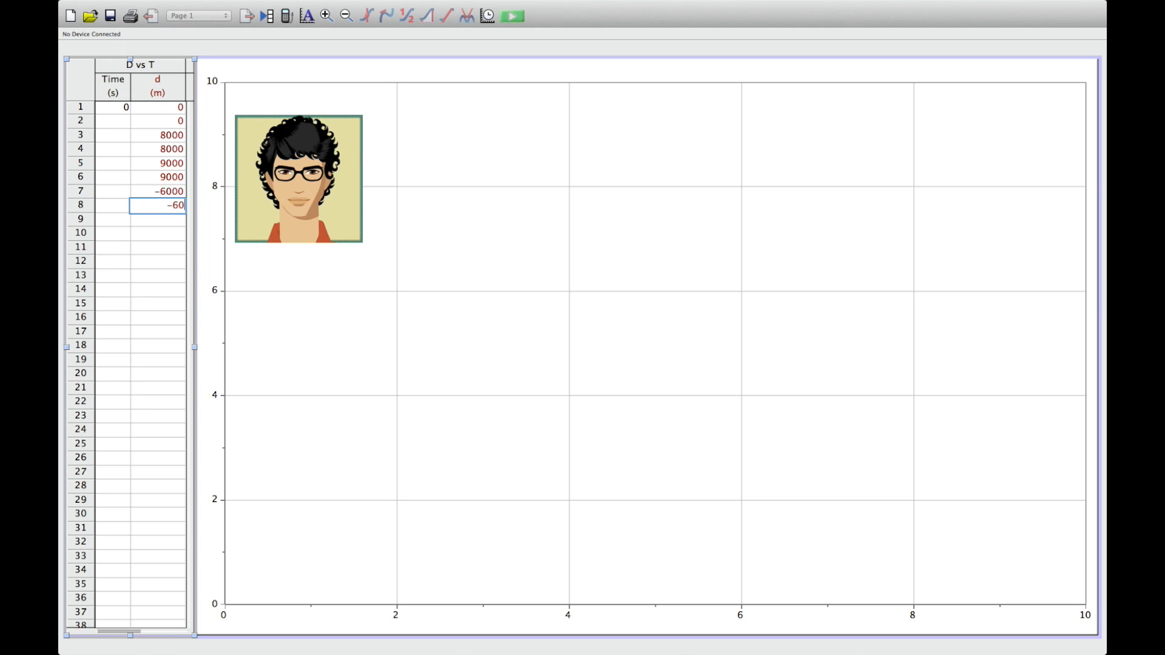
text(00)
Enter displacements -1000, -1000, 0 and 0 in rows 9 to 12
click(162, 222)
text(-)
text(1000)
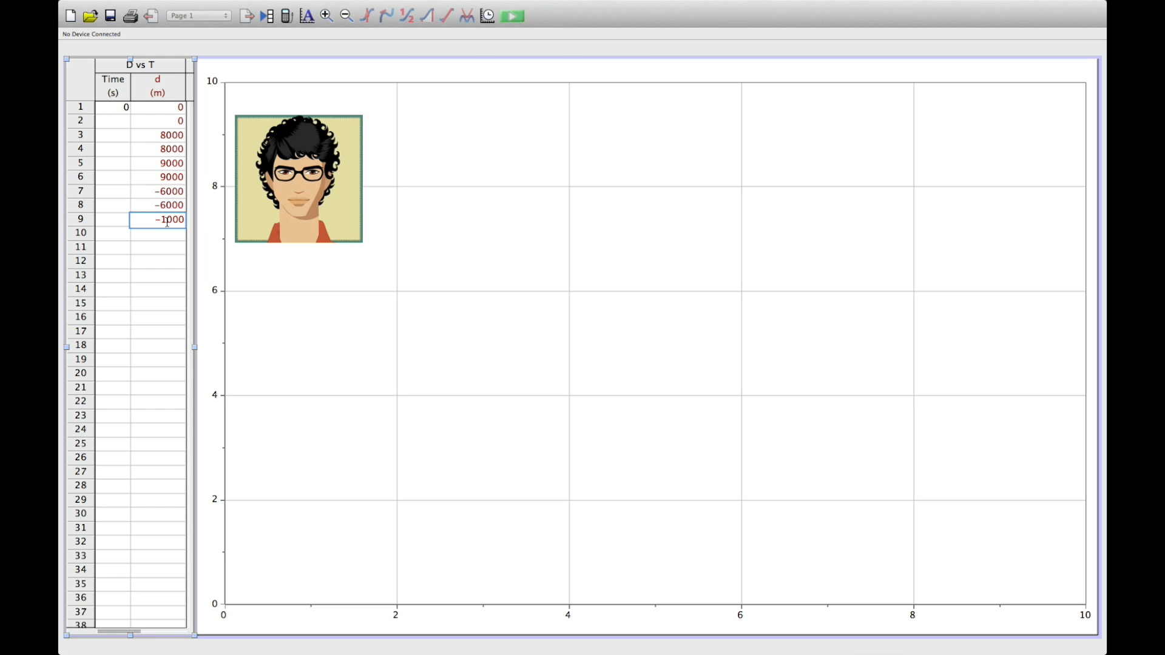
key(Return)
text(-1000)
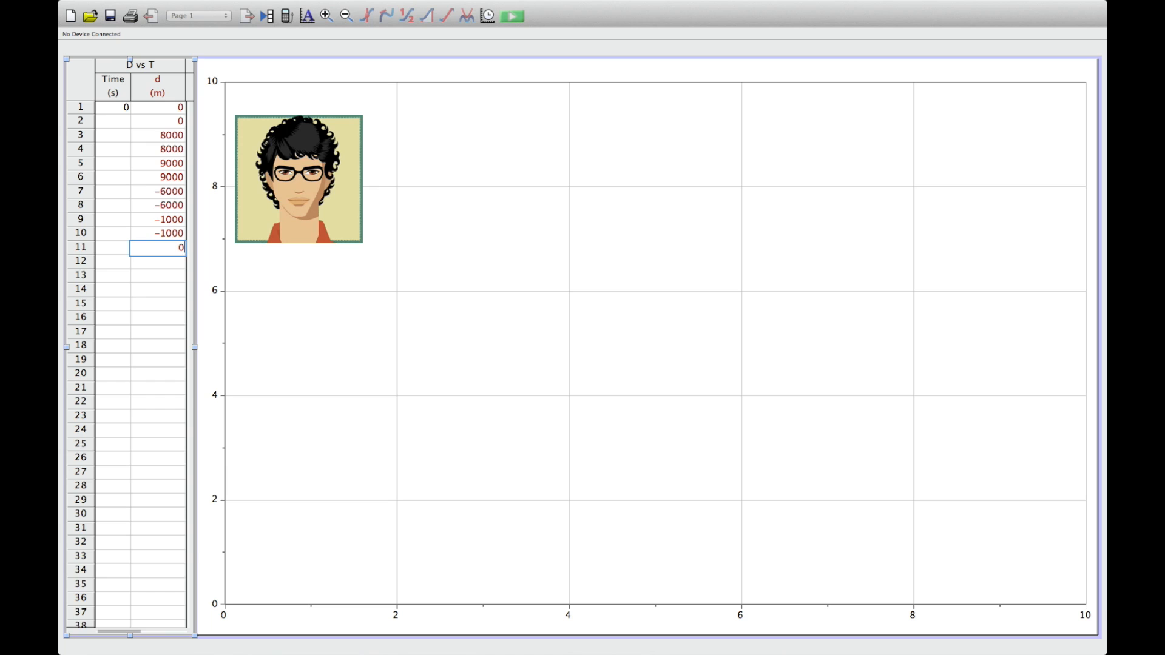
click(172, 266)
text(0)
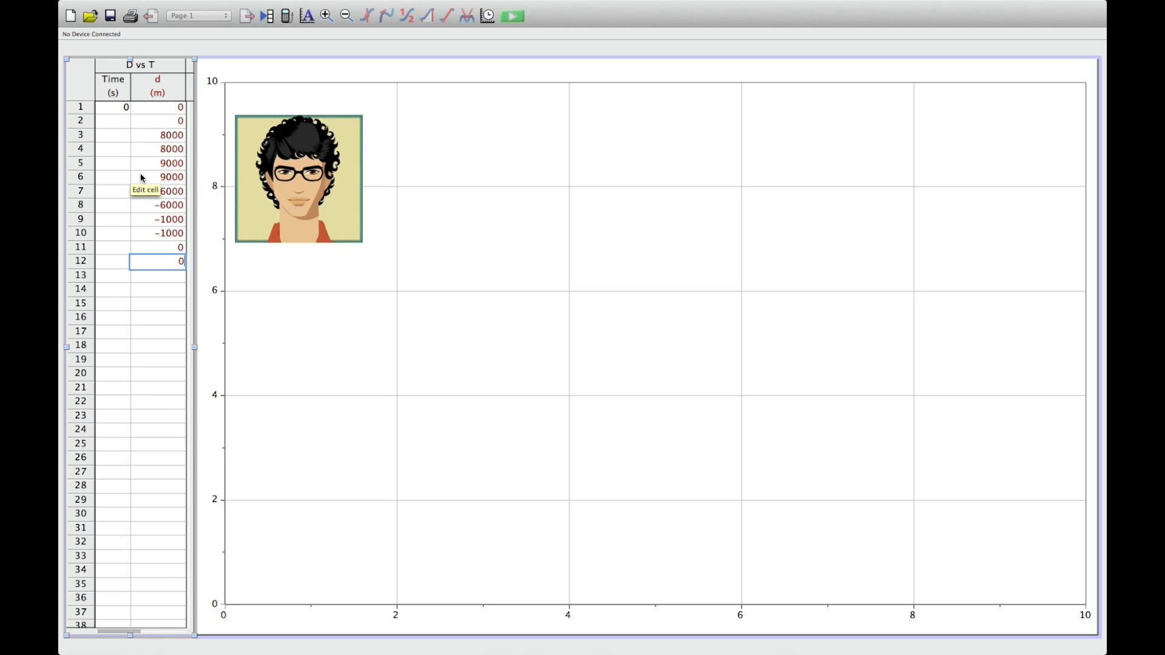
Enter times 600, 1900, 3700 and 4720 in rows 2 to 5 of the Time column
click(119, 120)
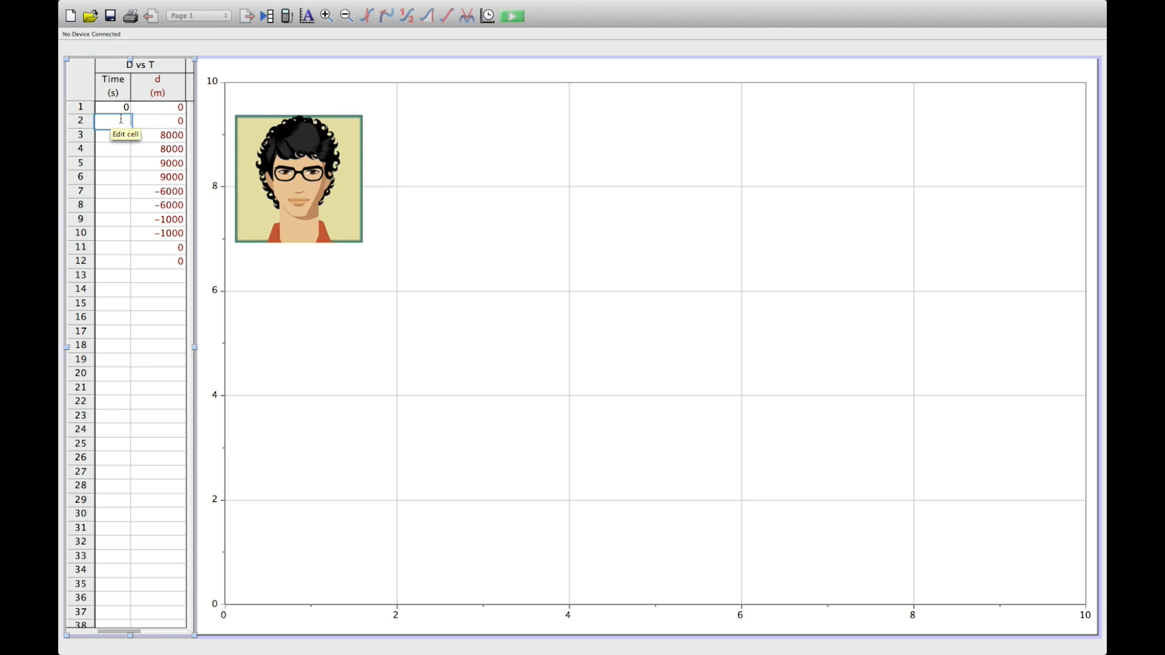
text(600)
click(106, 136)
text(1900)
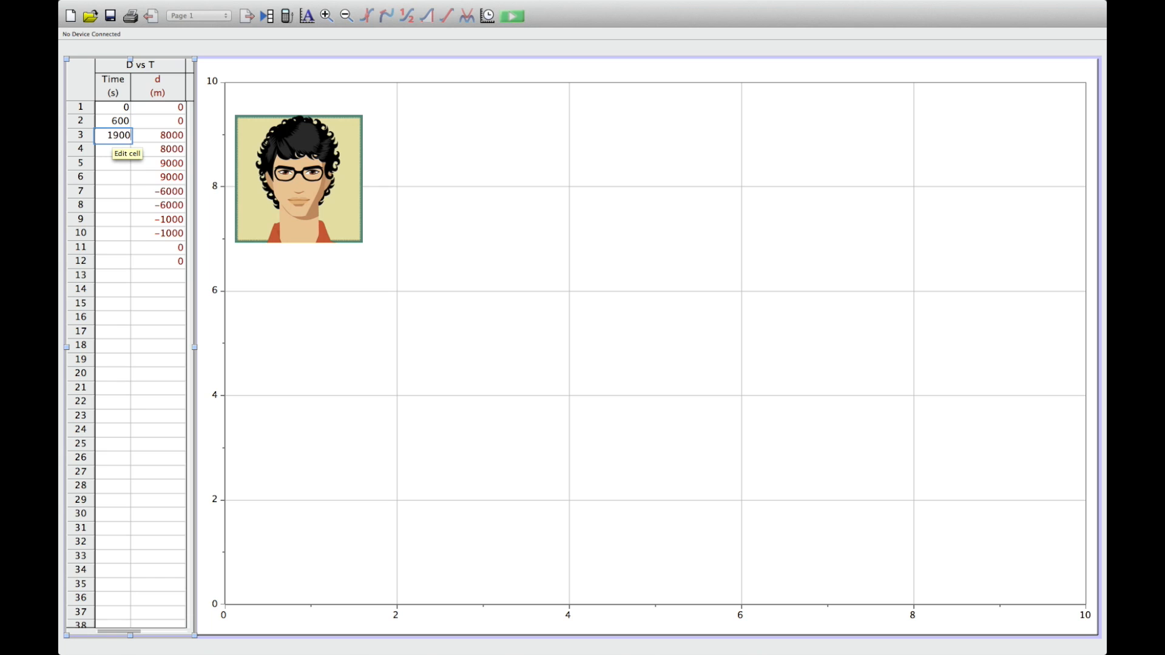
click(114, 153)
text(3)
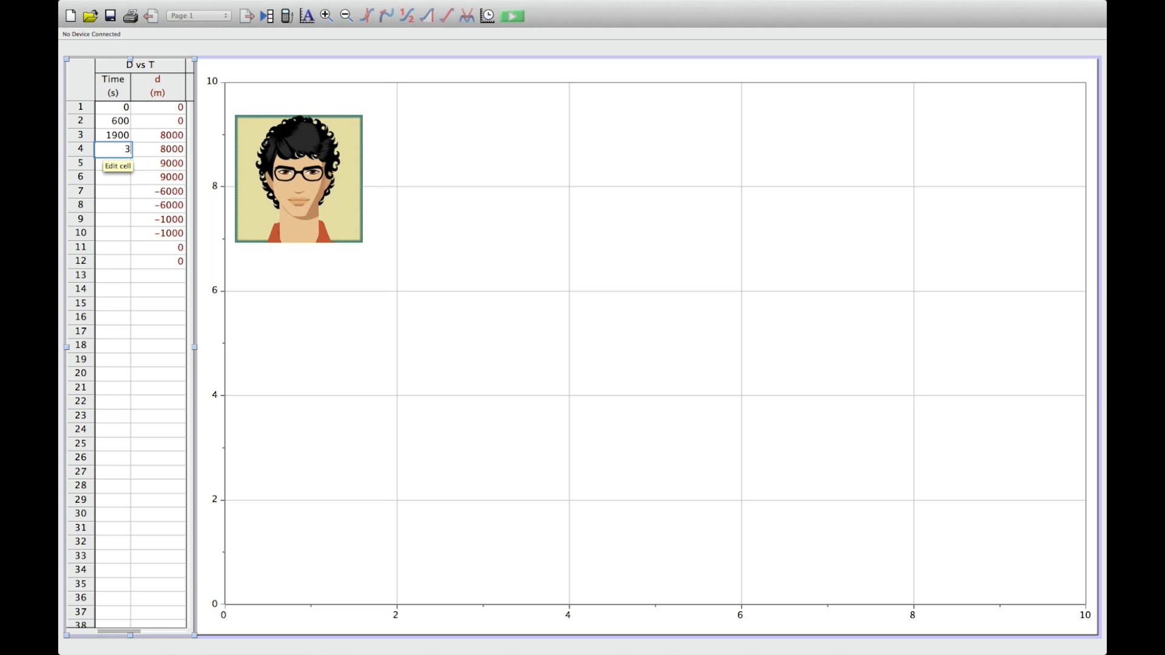
text(700)
click(108, 162)
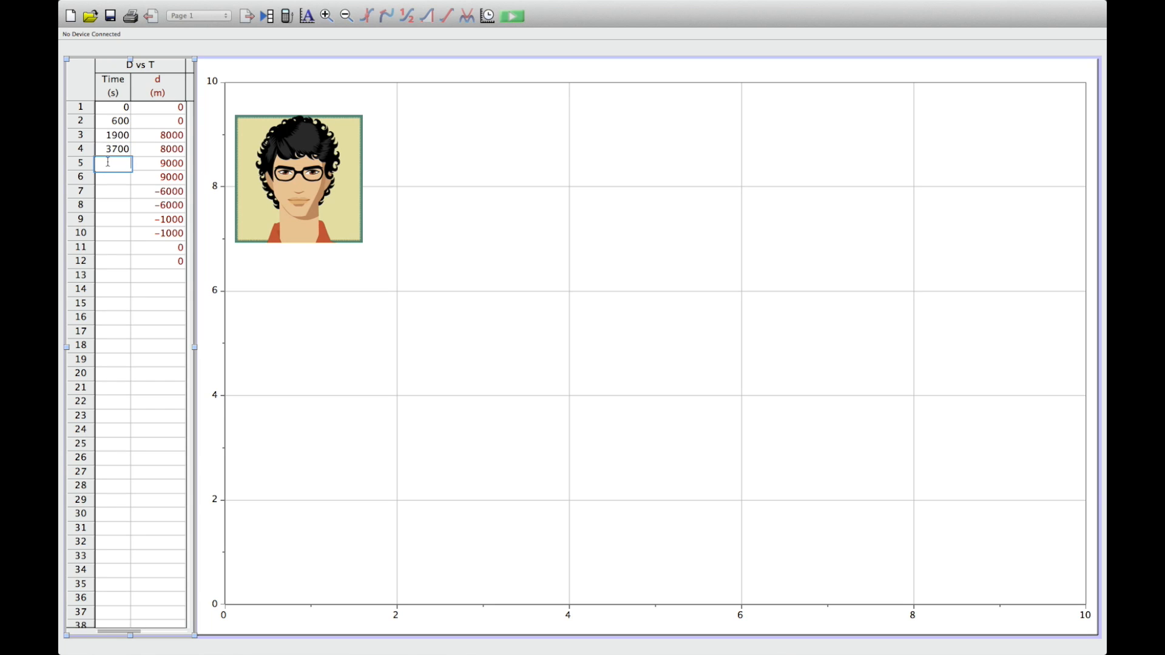
text(4720)
Enter times 6520, 7520, 7820 and 7920 in rows 6 to 9 of the Time column
click(119, 182)
text(65)
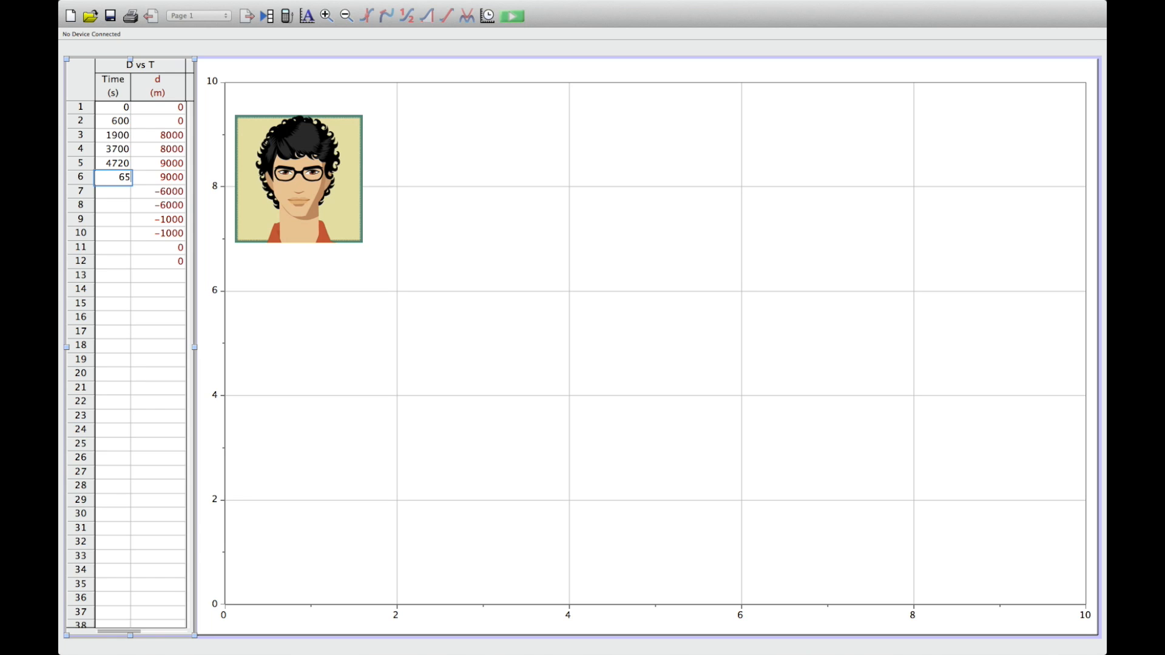
text(20)
click(107, 190)
text(75)
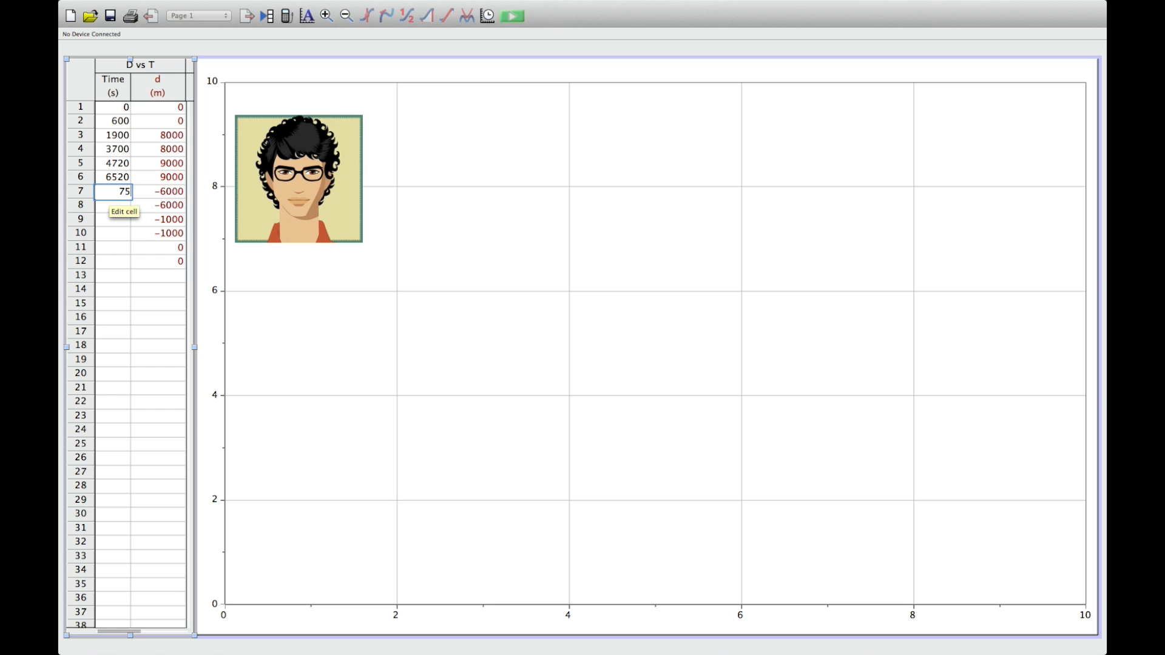
text(20)
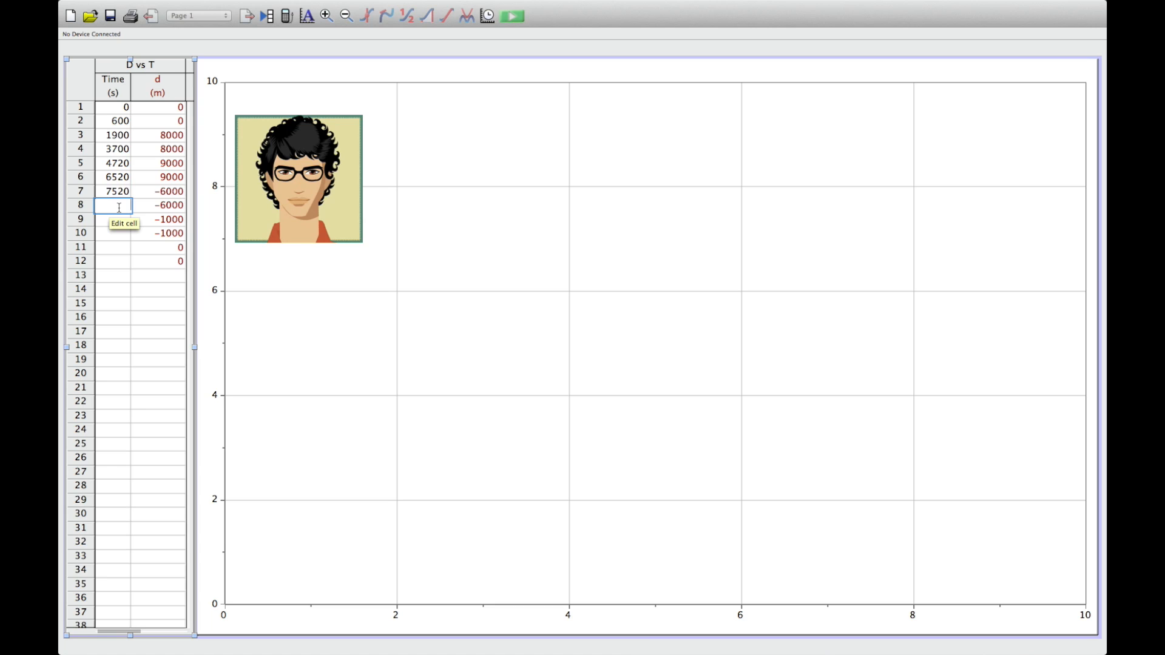
text(7820)
key(Return)
text(7920)
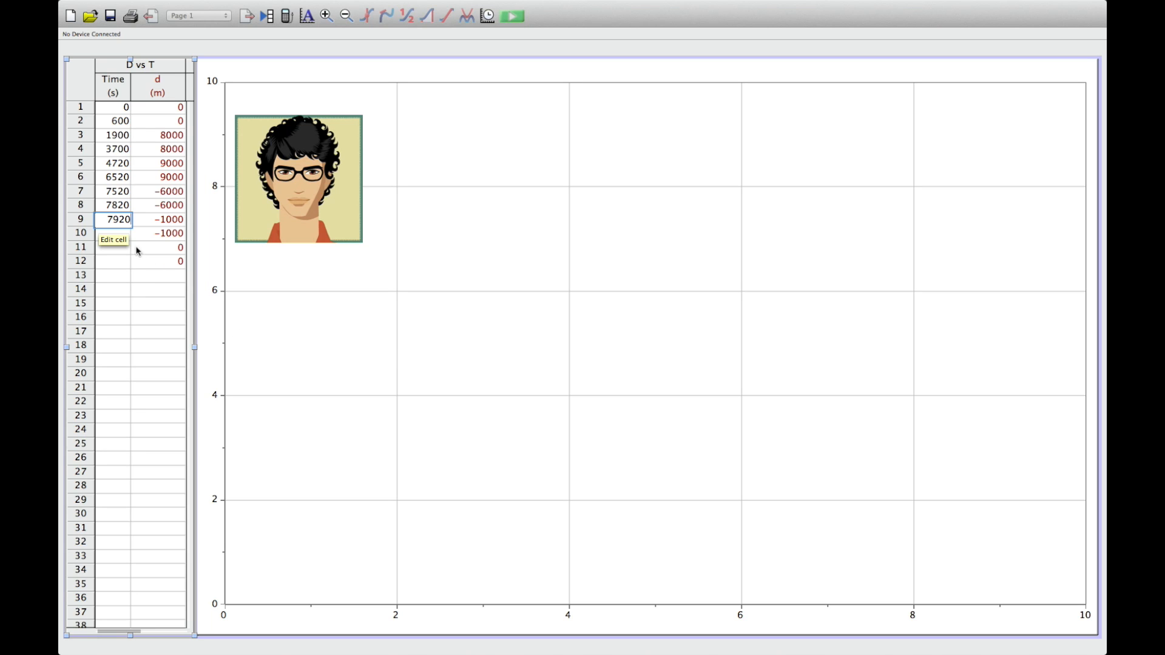
Enter times 9720, 9975 and 11000 in rows 10 to 12 of the Time column
click(117, 233)
text(9720)
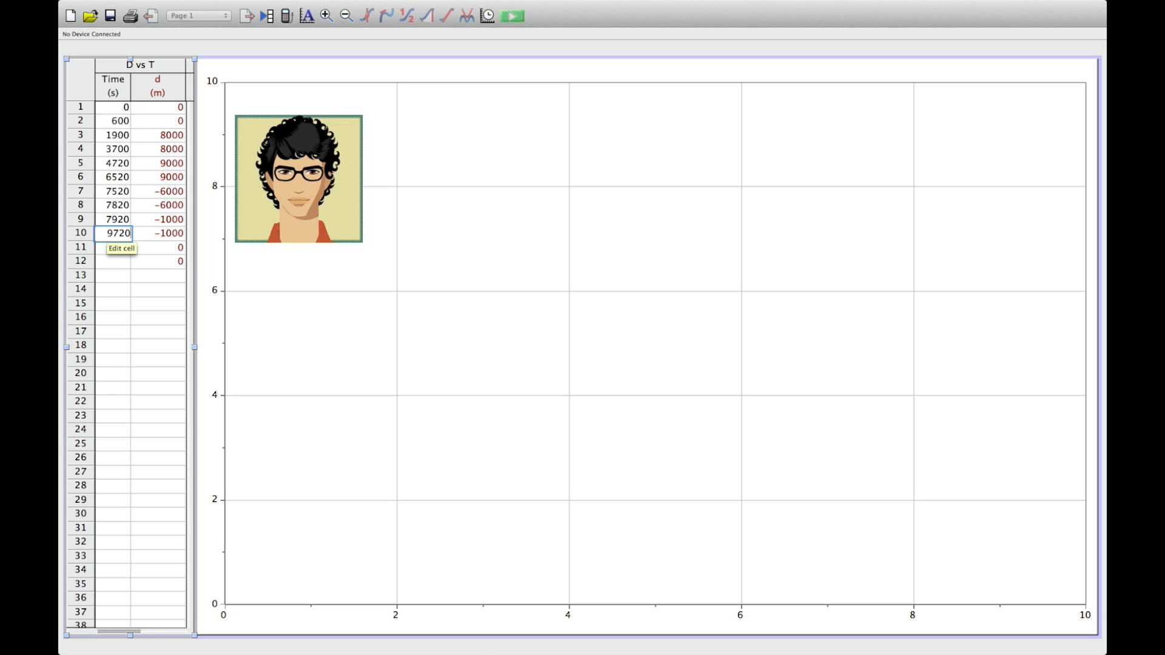
click(107, 247)
text(9975)
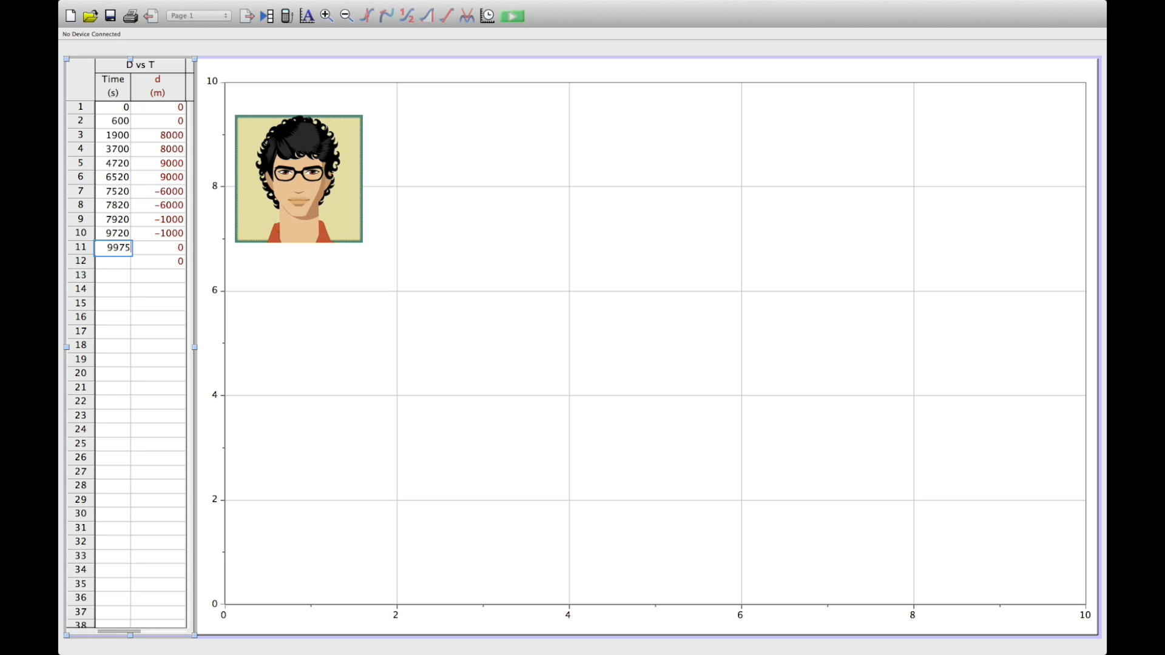
click(108, 260)
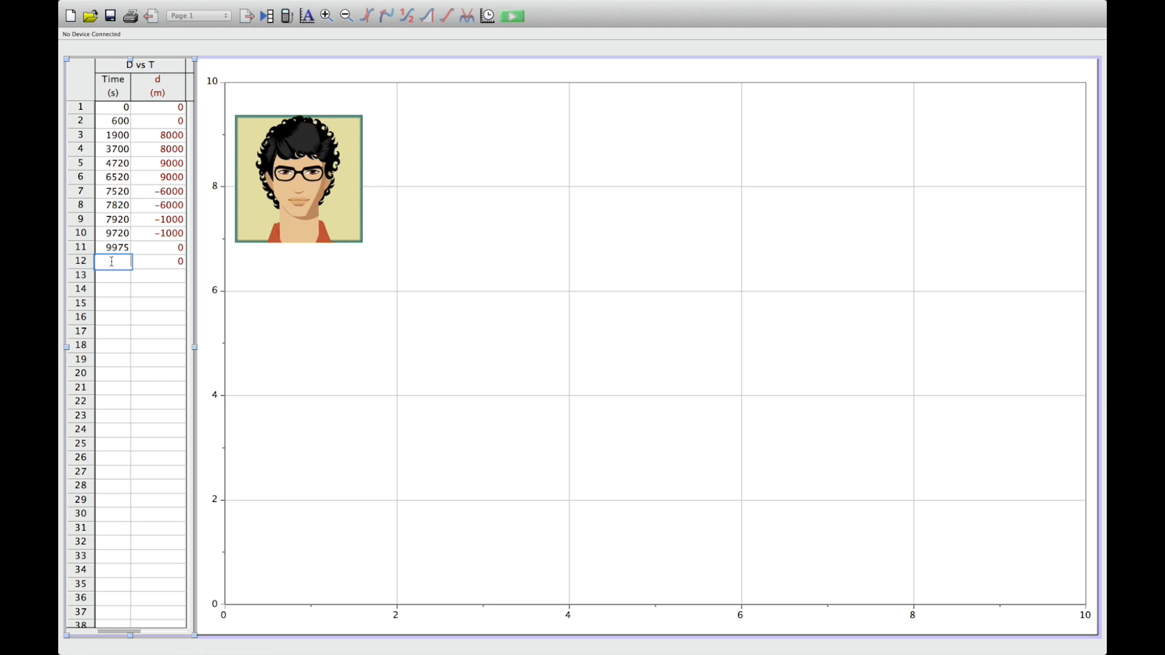
text(11000)
click(156, 280)
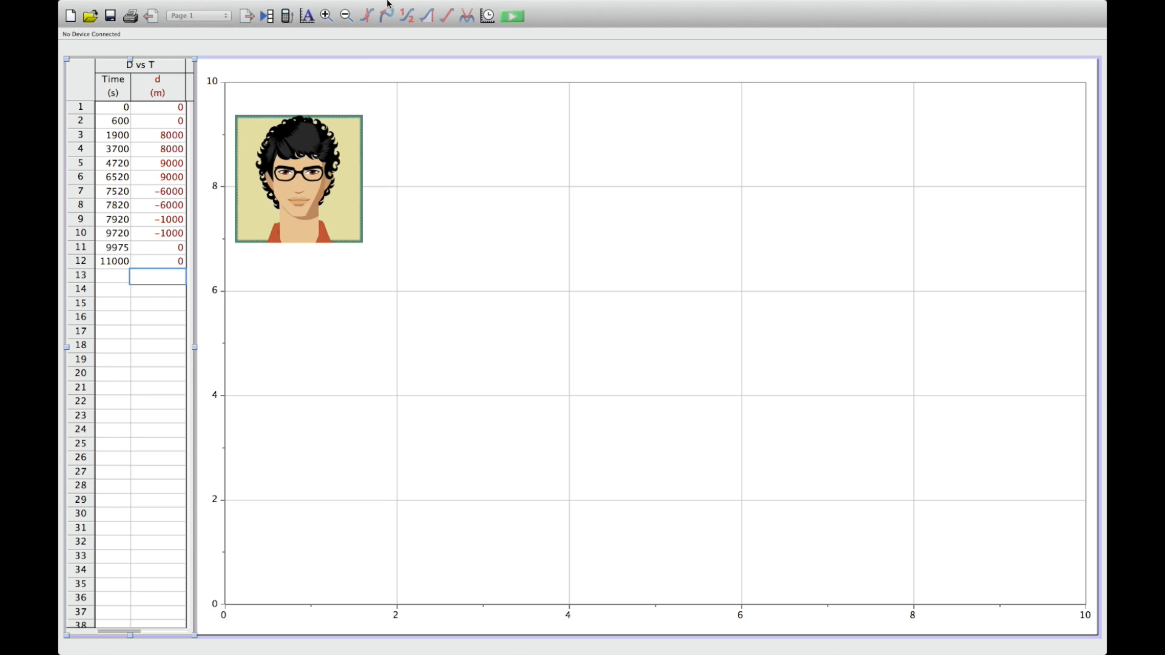
mouse_move(569, 4)
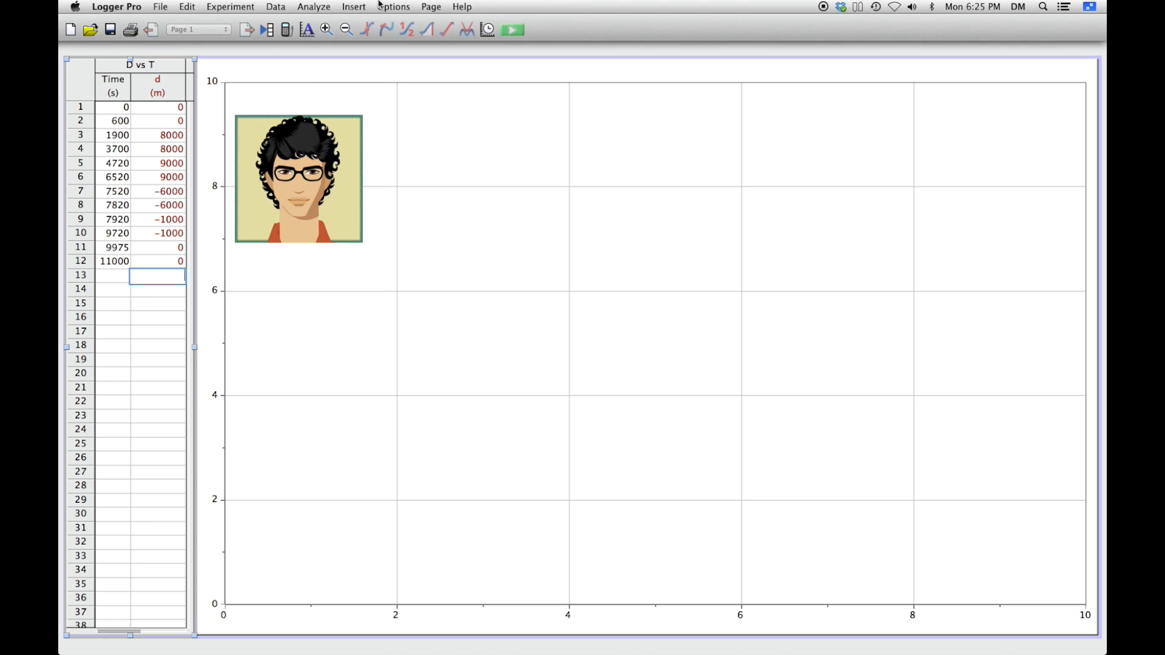
Insert a new graph of displacement against time, then move and enlarge it to cover the empty default graph
click(354, 7)
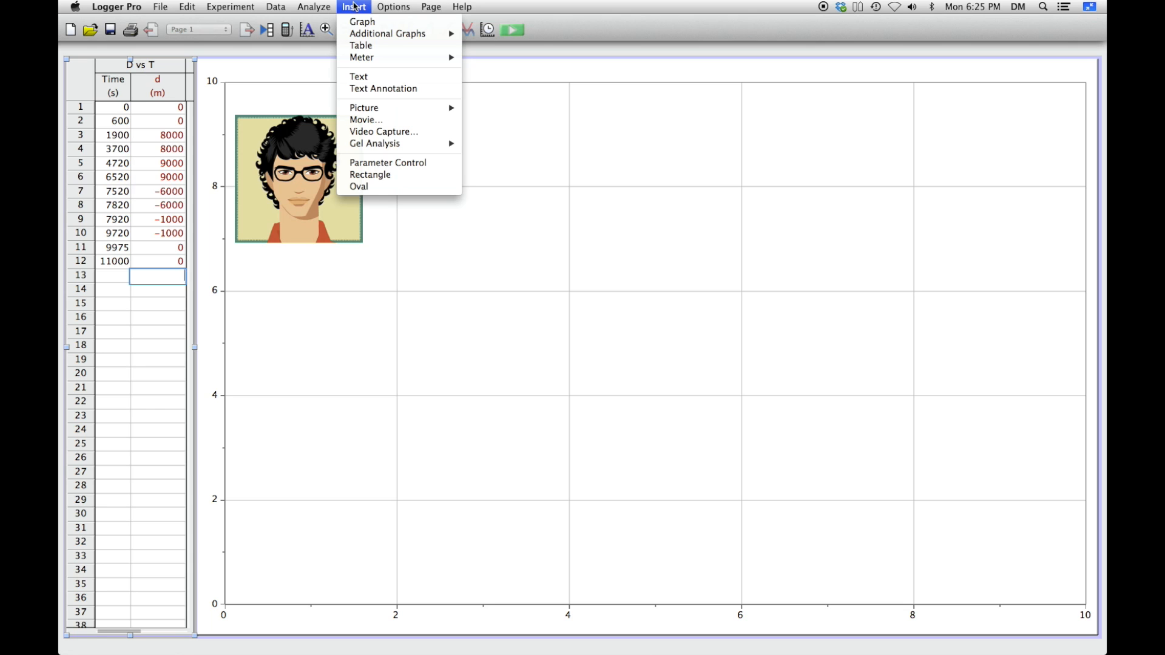
click(363, 21)
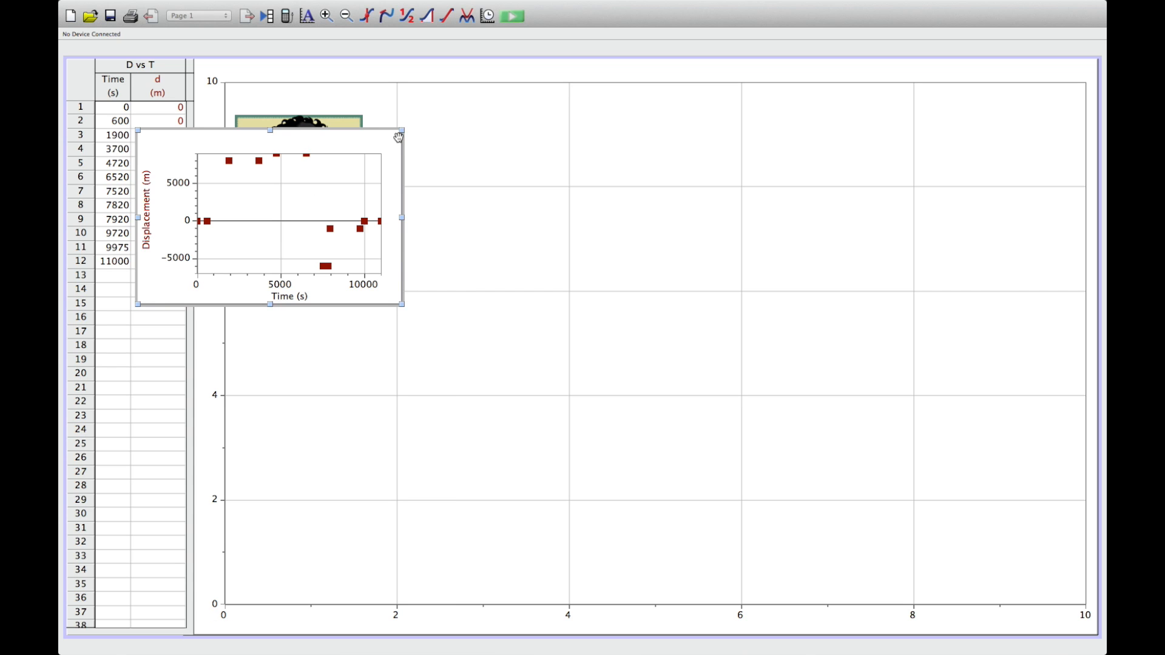
drag(403, 129, 928, 86)
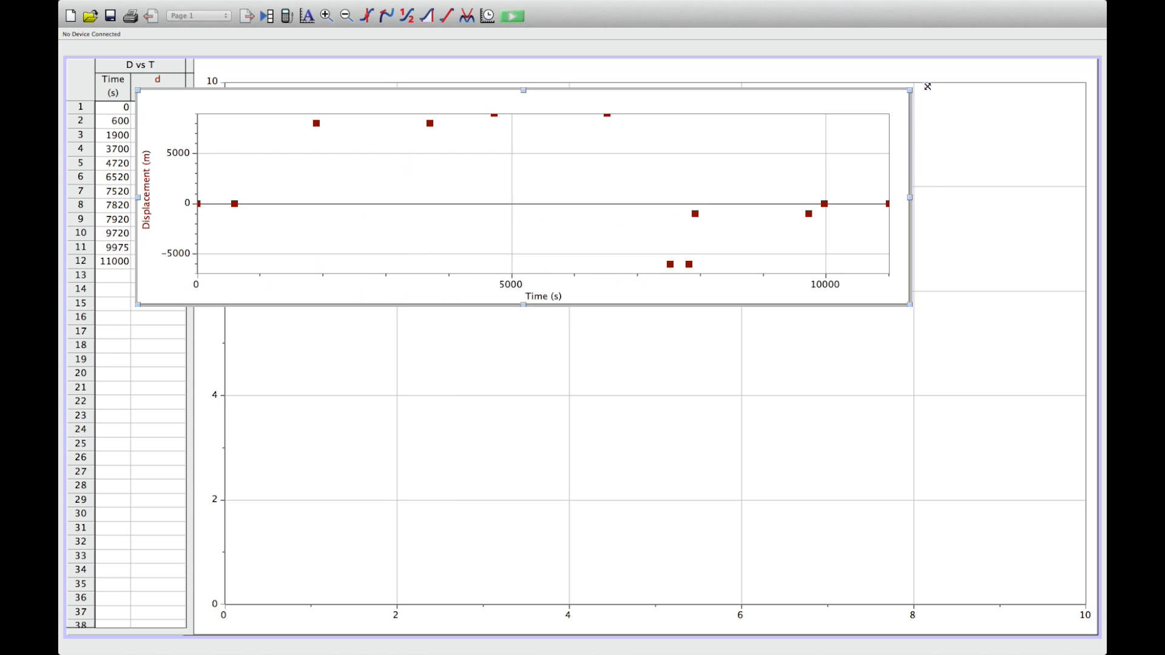
drag(534, 301, 588, 520)
drag(351, 107, 418, 121)
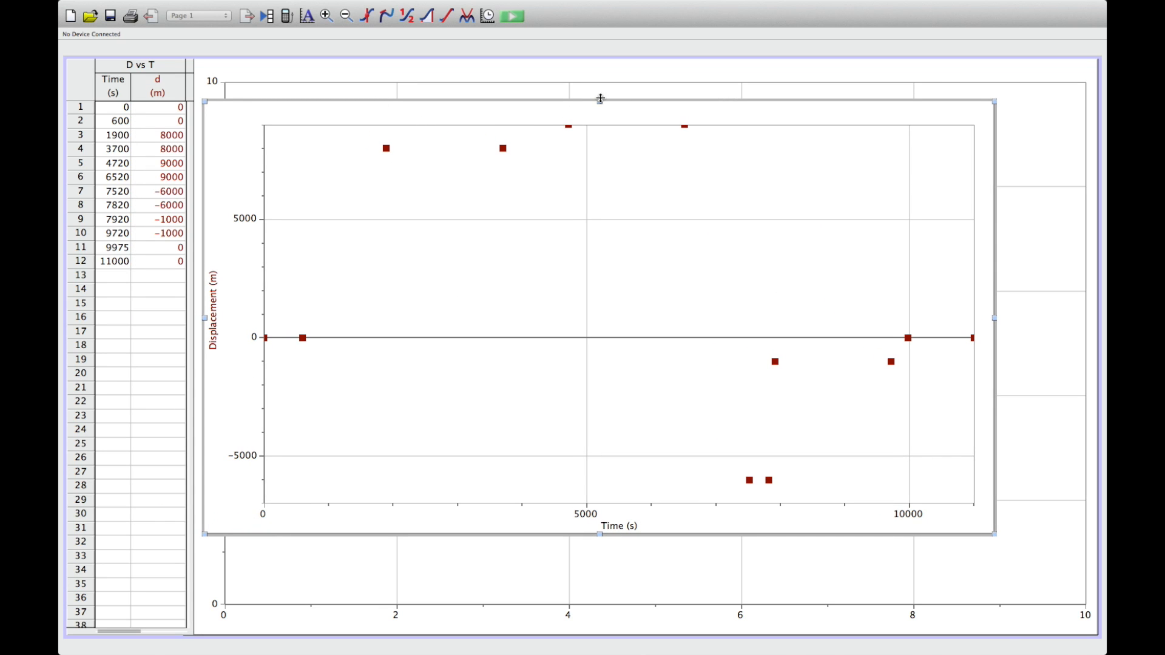
drag(601, 102, 600, 63)
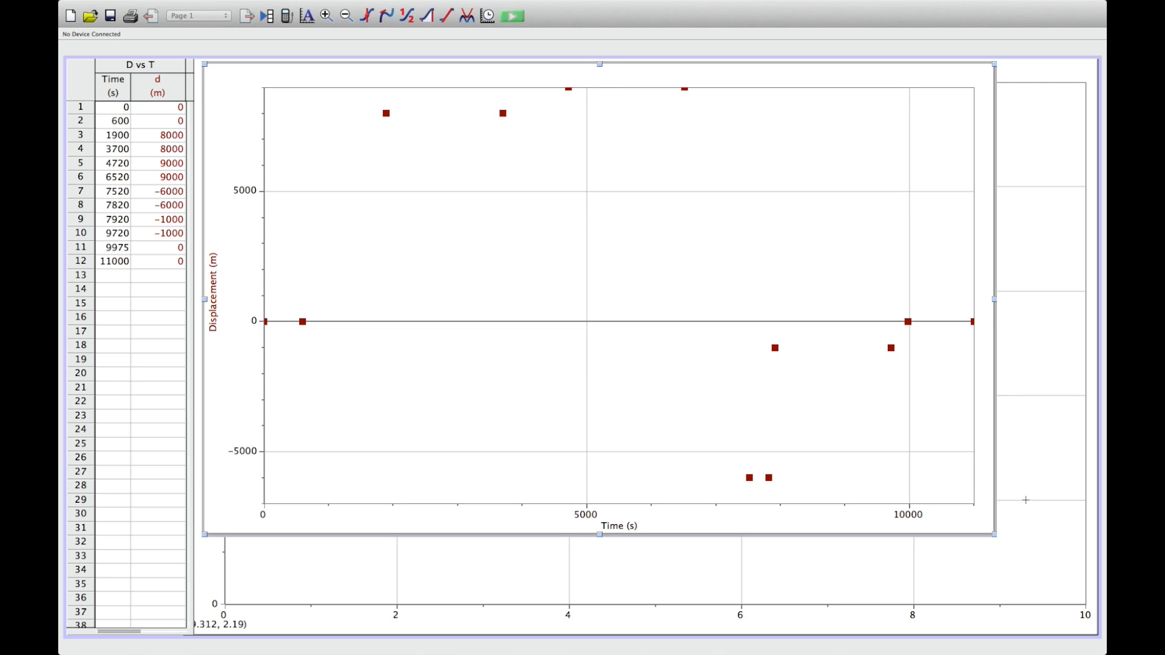
drag(993, 534, 1090, 632)
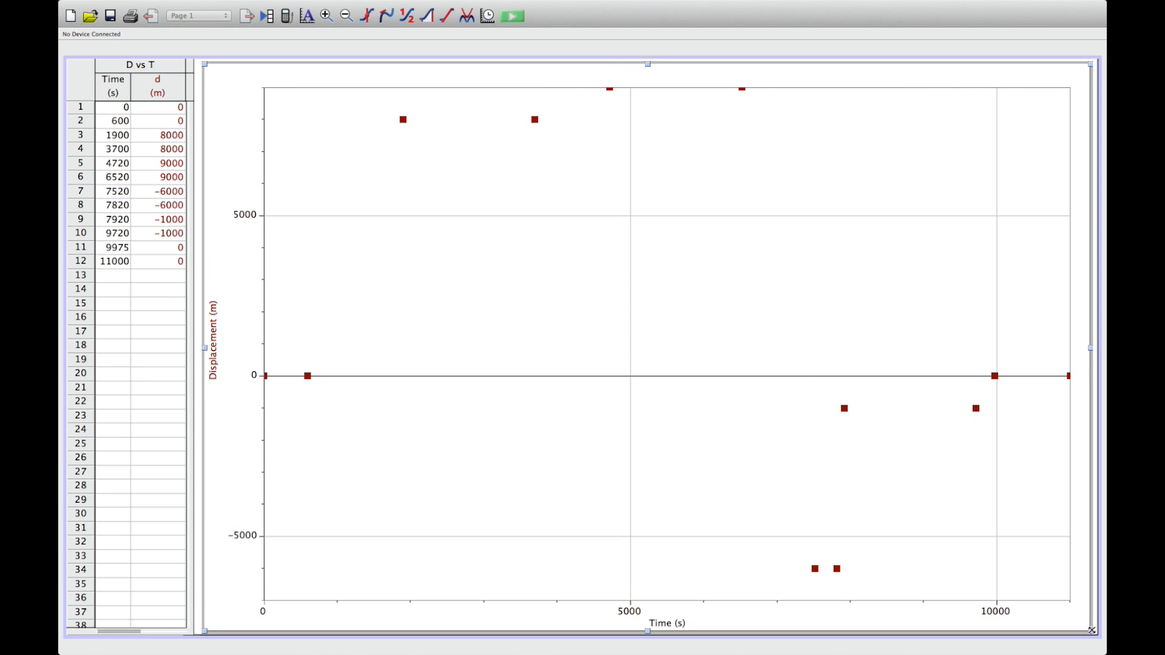
Send the new graph and then the empty default graph to the back, and move the portrait picture down onto the graph's zero line
right_click(375, 231)
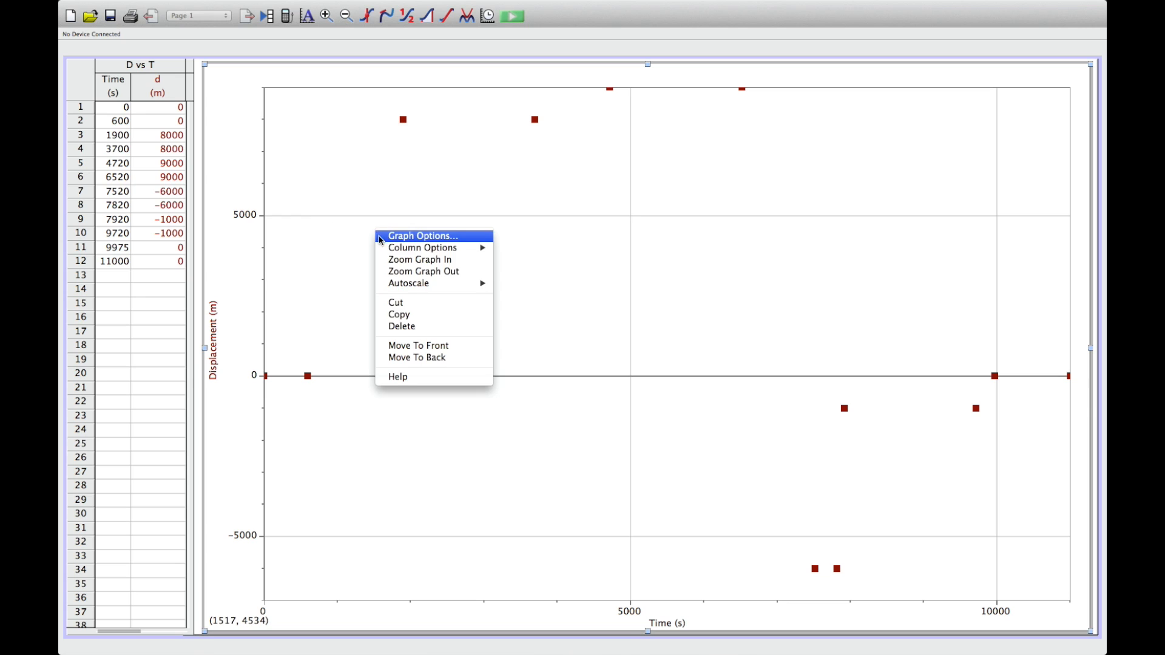
click(427, 358)
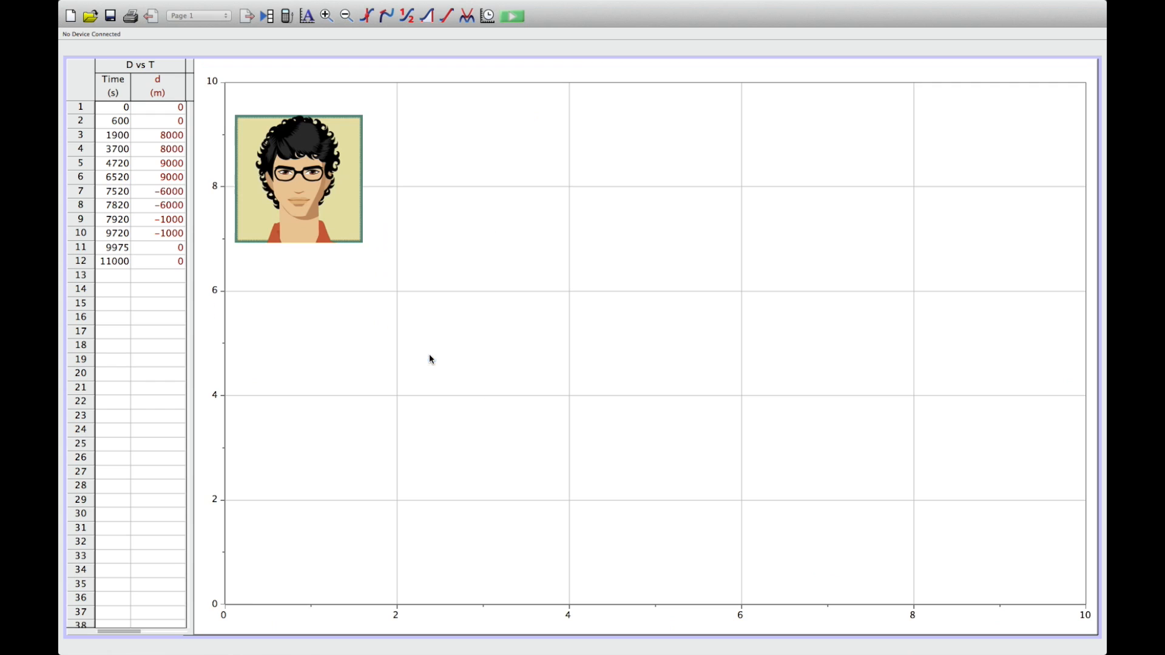
right_click(317, 210)
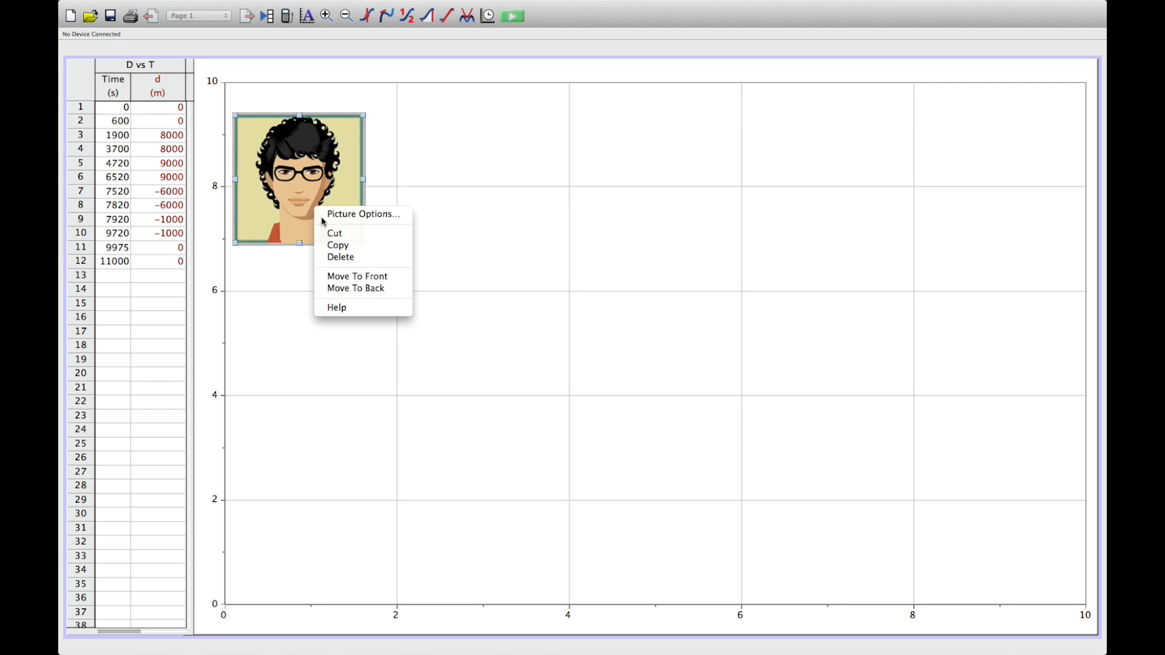
right_click(532, 259)
click(584, 380)
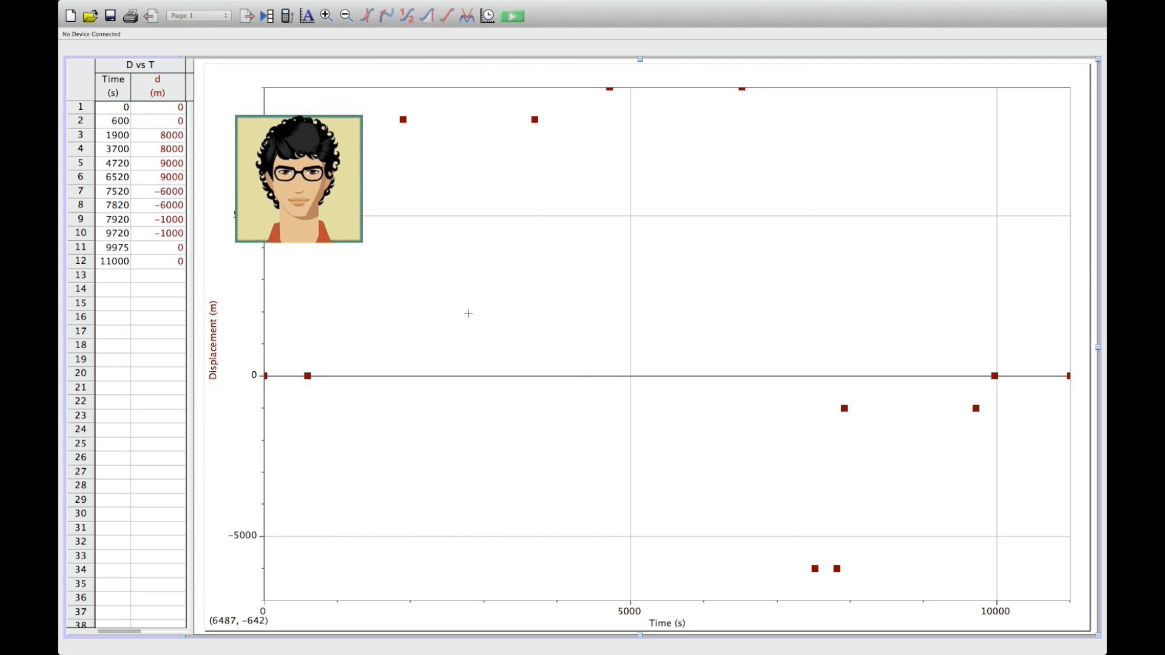
drag(318, 164, 413, 437)
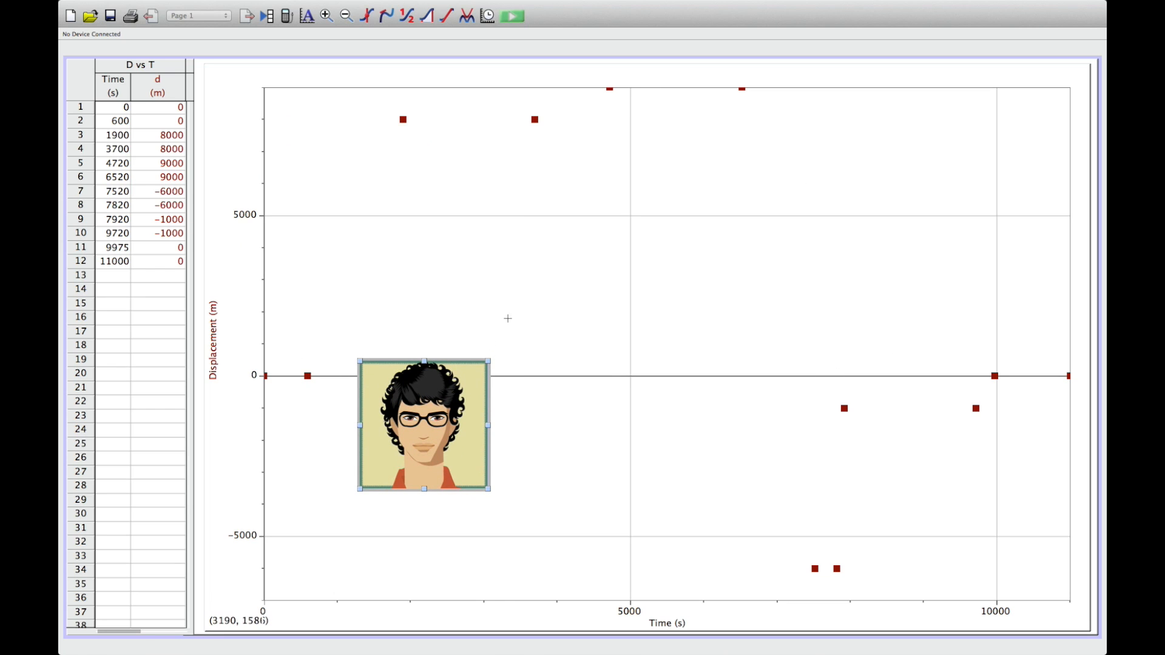
double_click(308, 377)
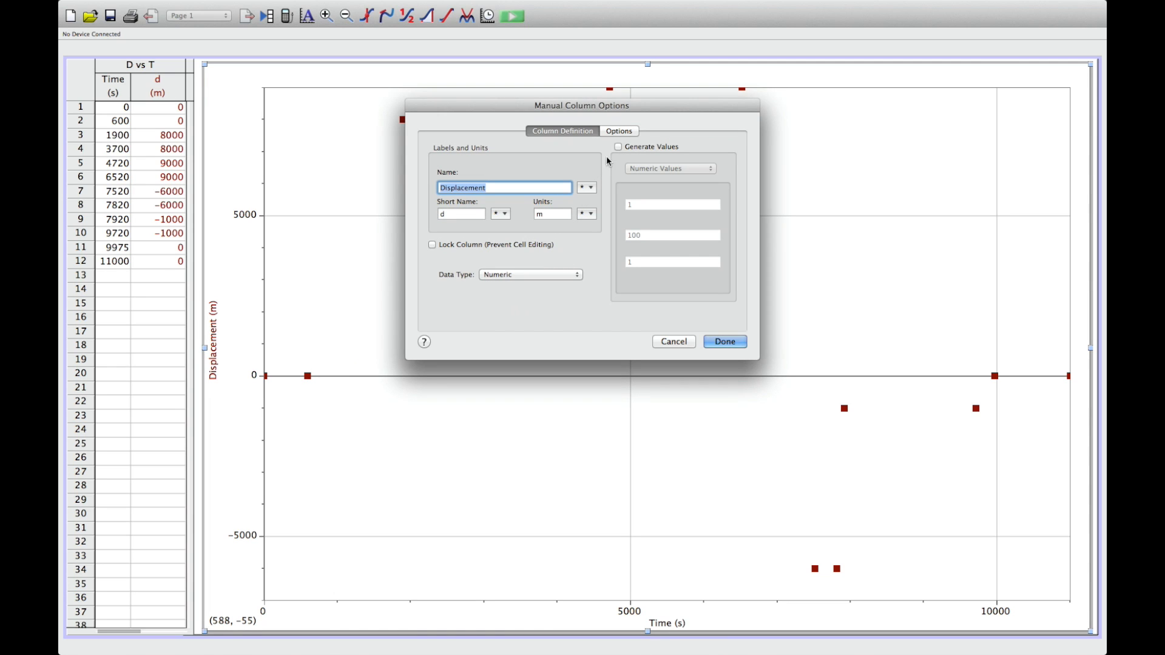
click(619, 131)
click(690, 341)
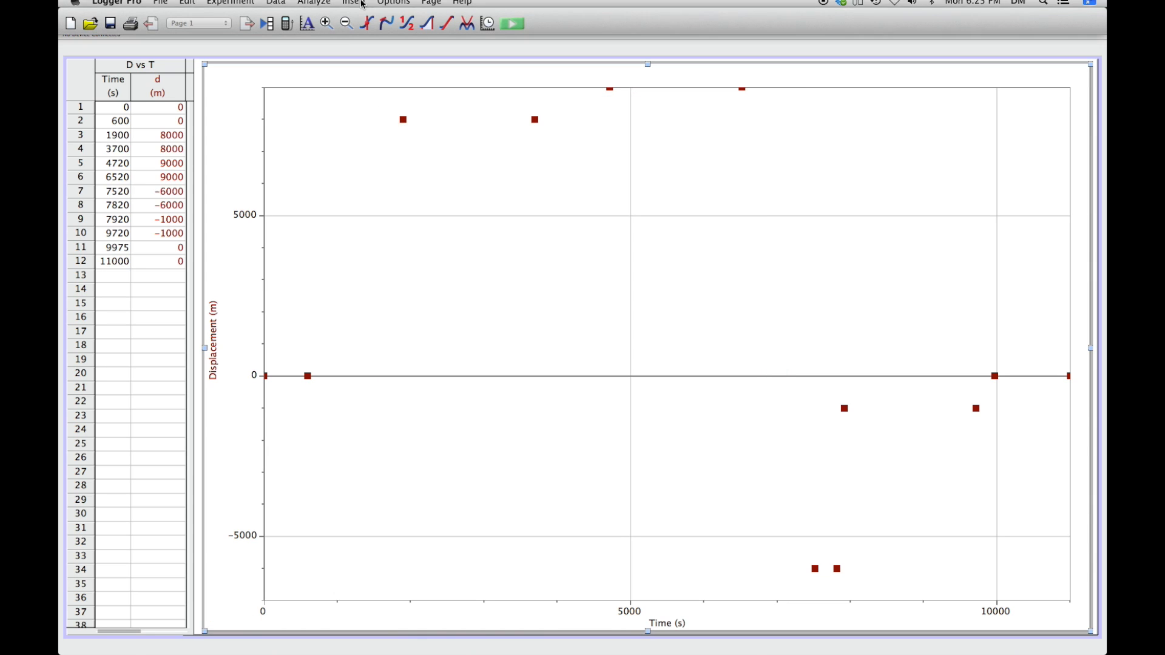
Title the graph "Displacement vs Time" and turn on Connect Points in its graph options
click(394, 7)
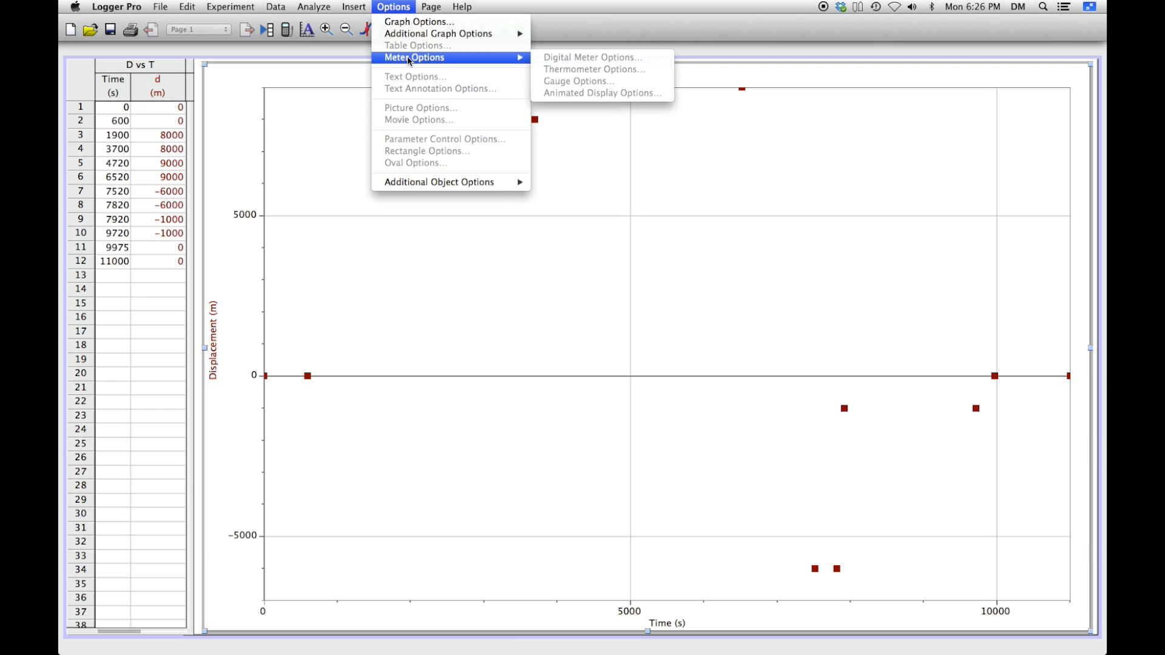
click(413, 23)
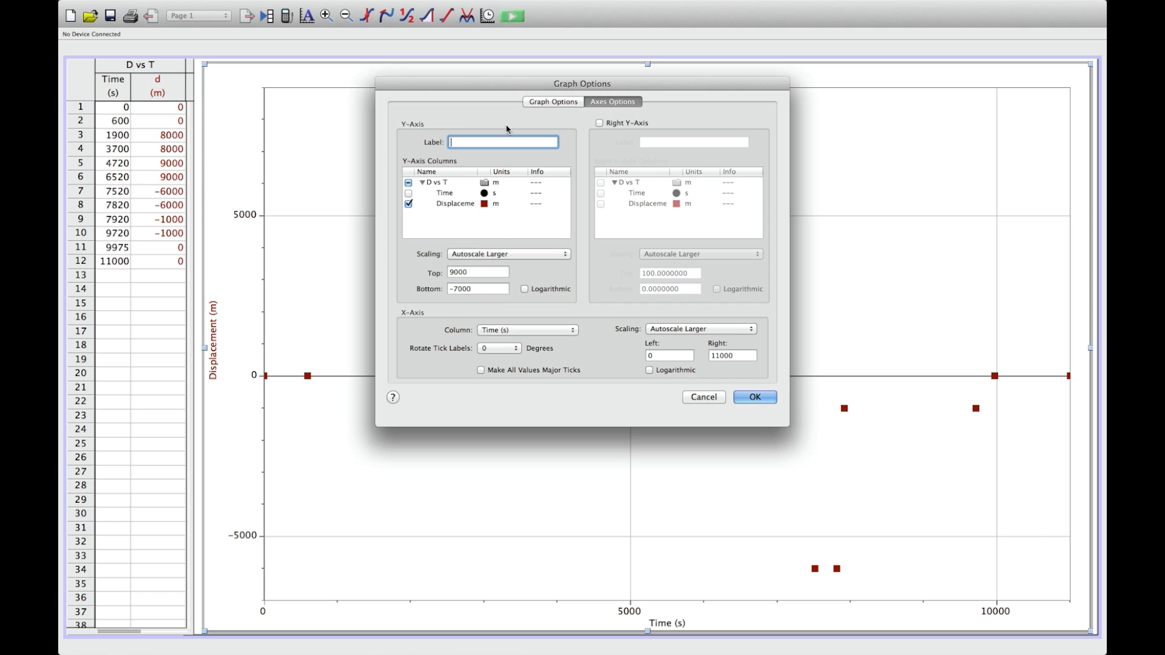
click(553, 101)
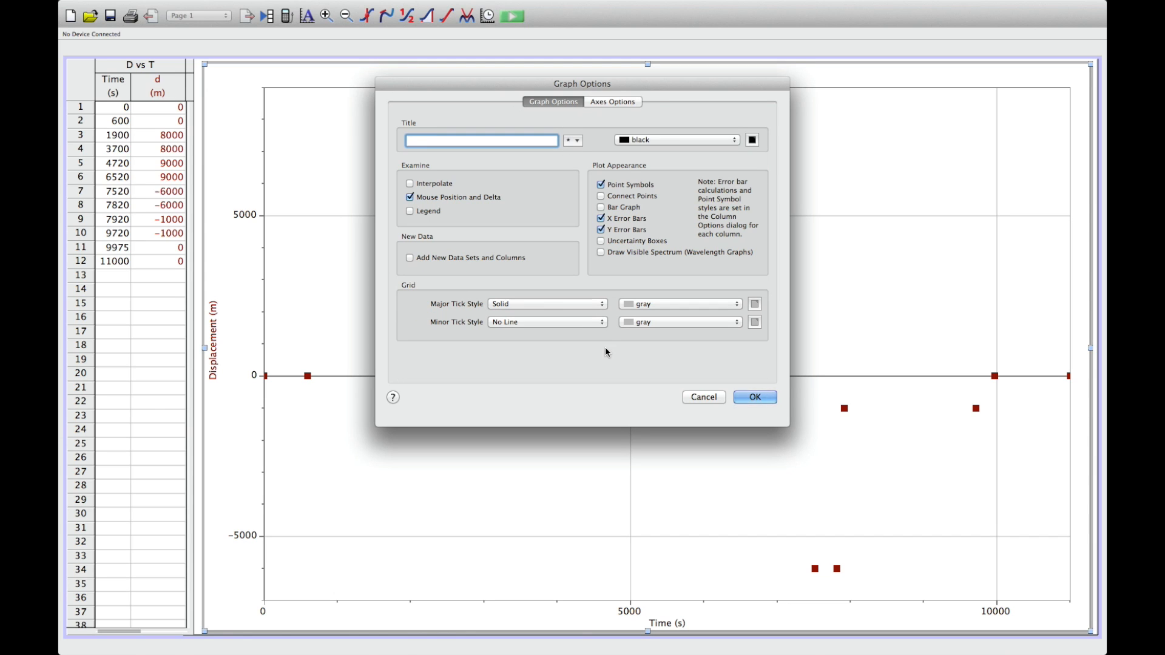
click(601, 196)
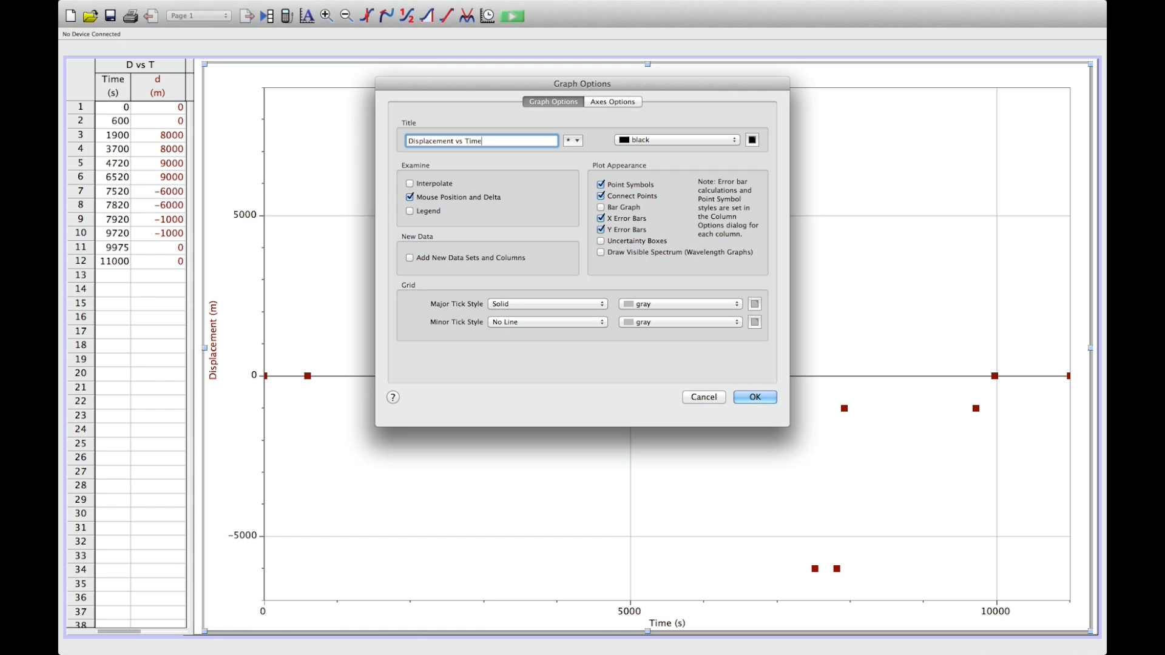
click(760, 398)
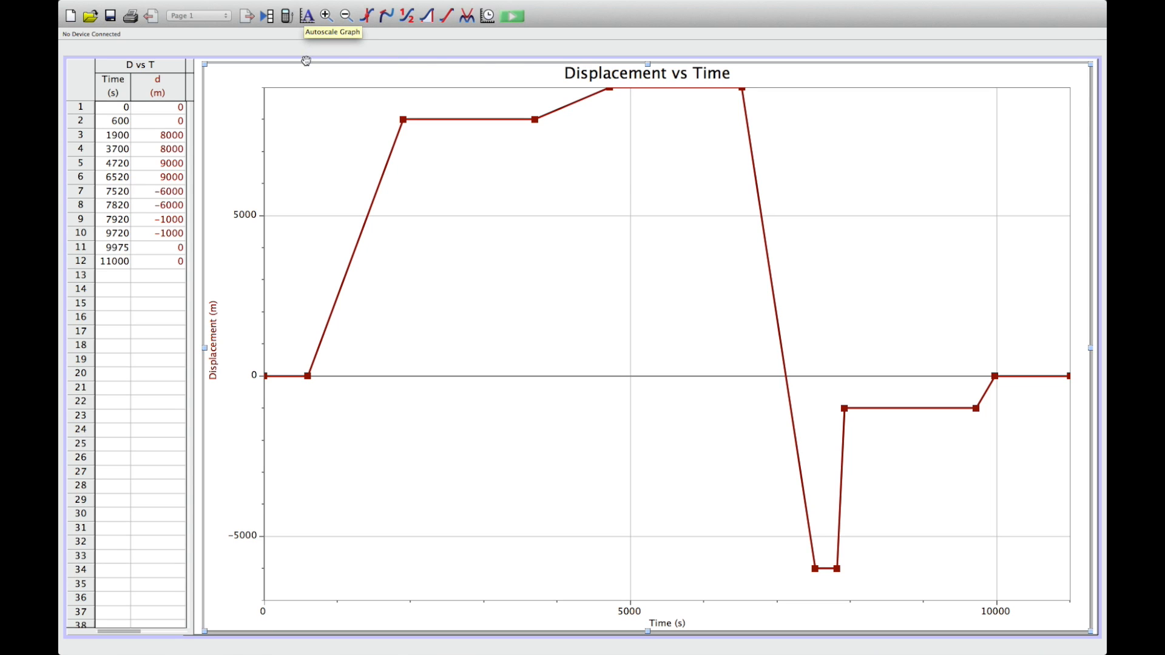
Set the top of the graph's Y-axis to 10000 and send the graph behind the portrait picture
click(243, 217)
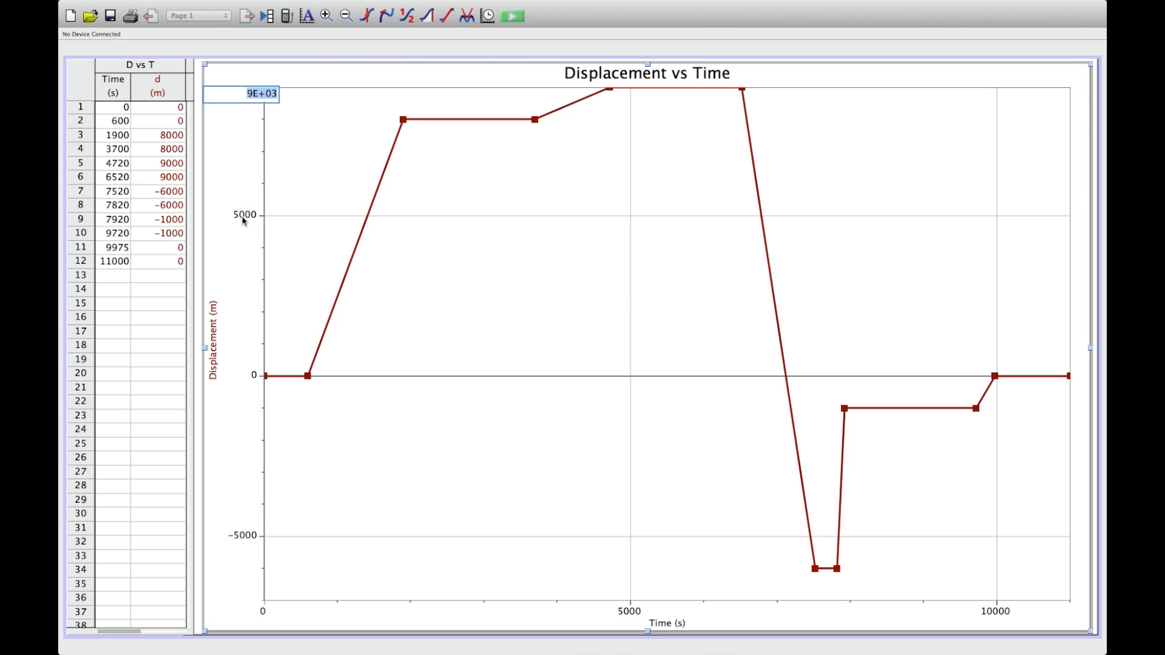
double_click(243, 220)
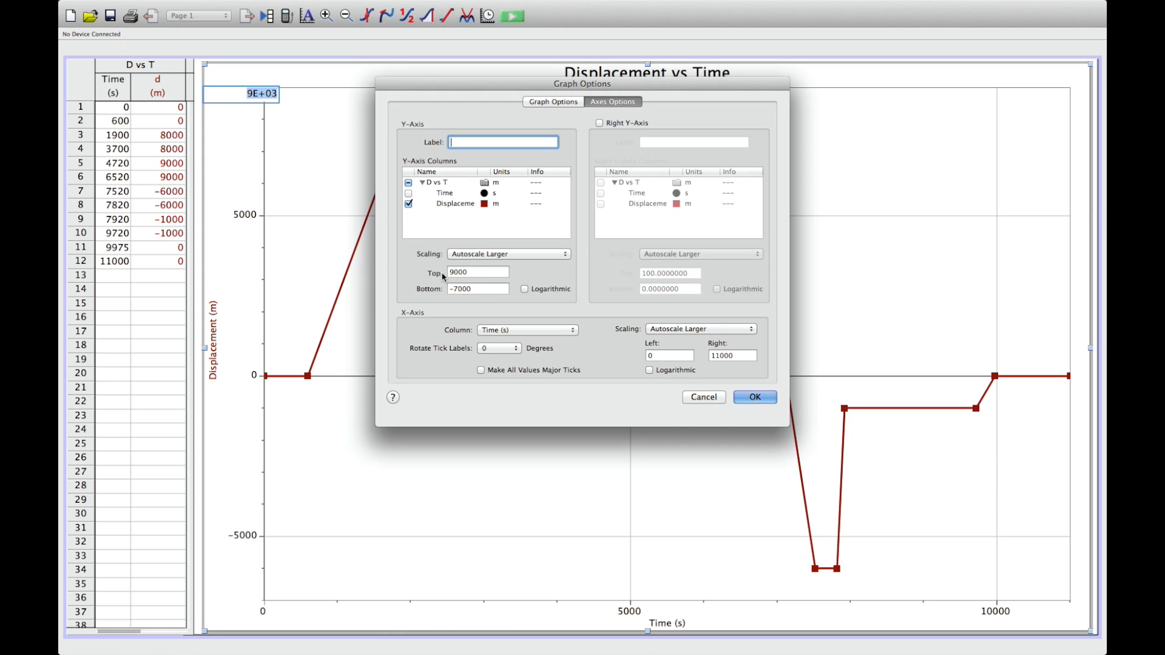
drag(473, 273, 438, 274)
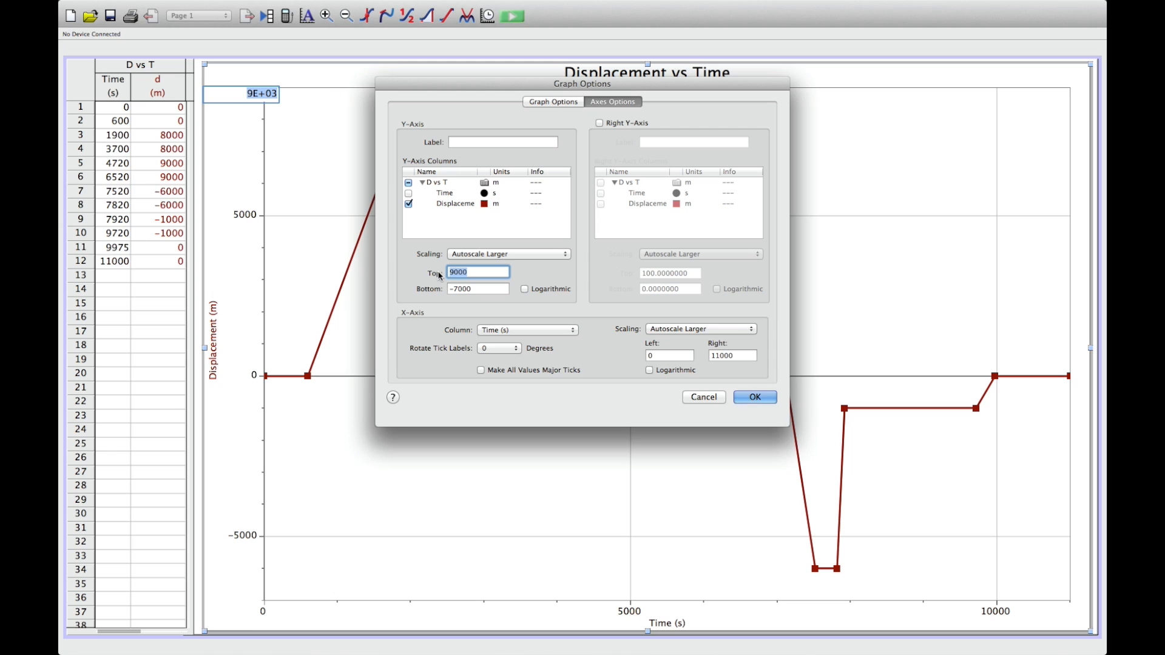
text(10000)
click(704, 396)
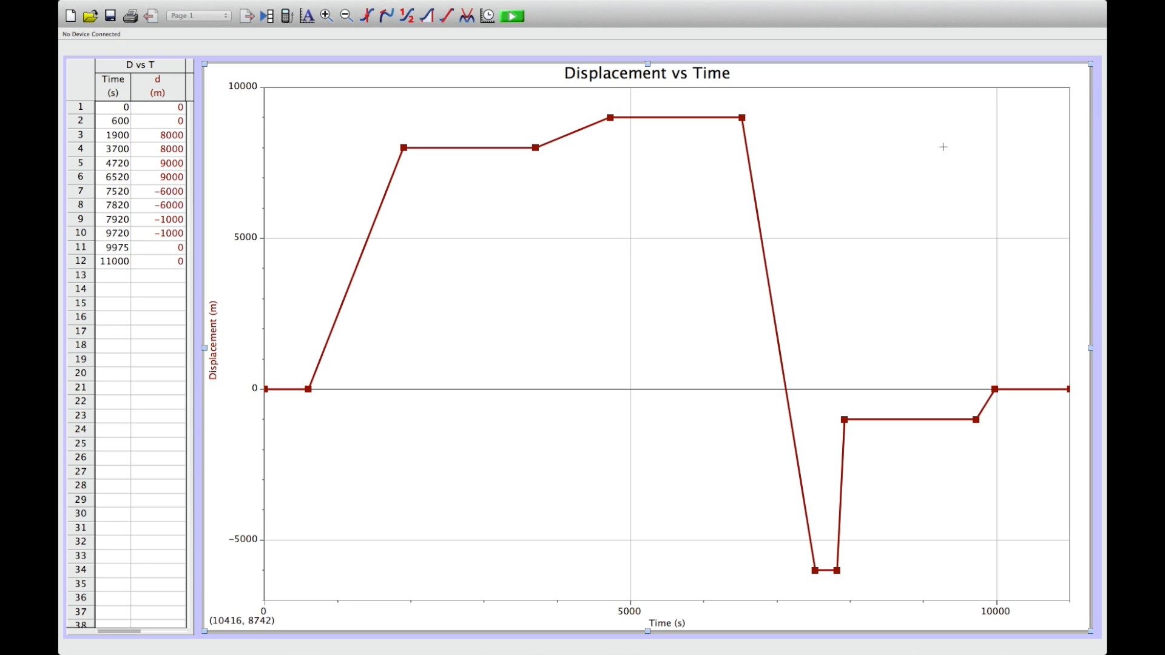
right_click(897, 188)
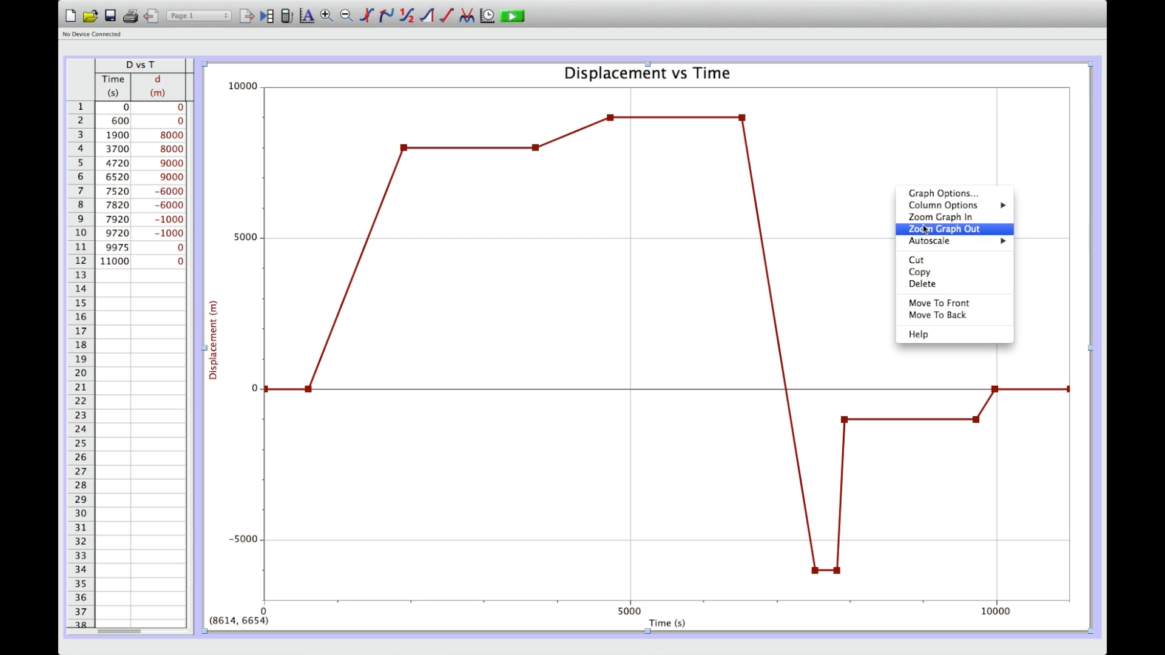
click(955, 315)
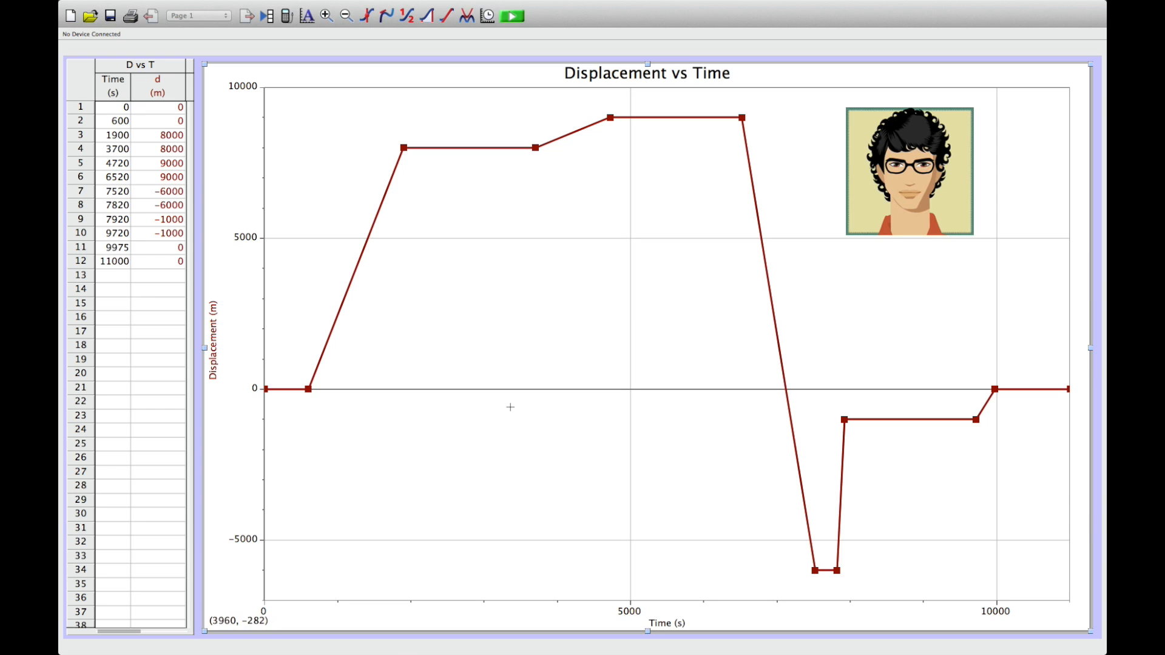
Insert a text box, move it into the open area below the first plateau of the curve, and reshape it into a wide rectangle
mouse_move(290, 2)
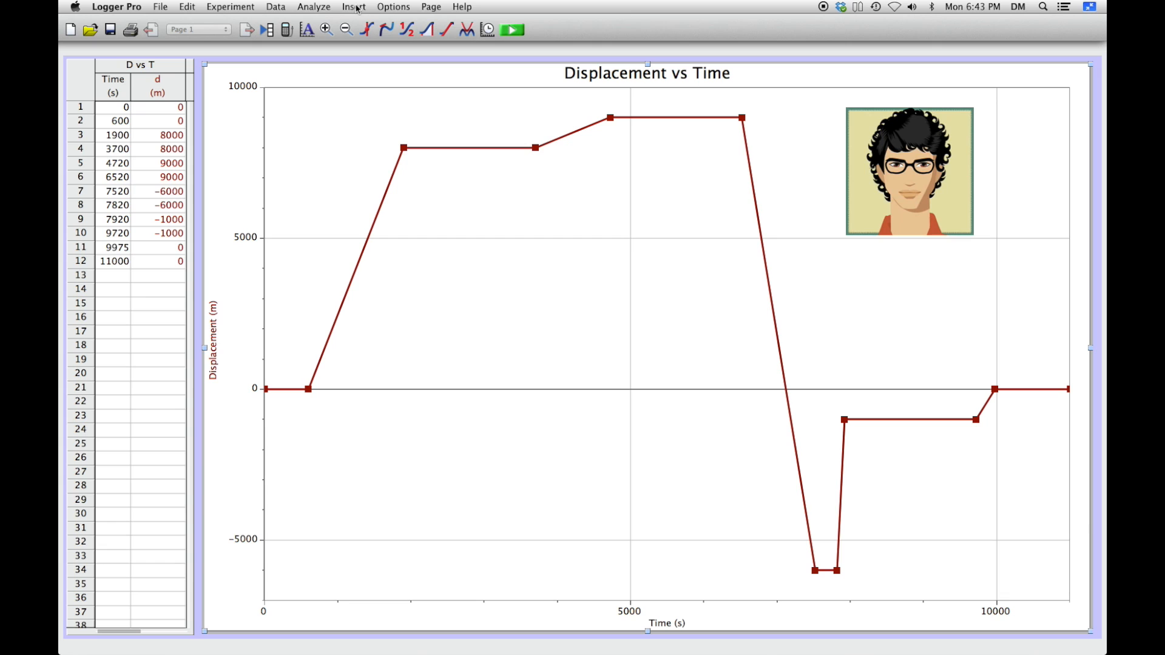
click(357, 7)
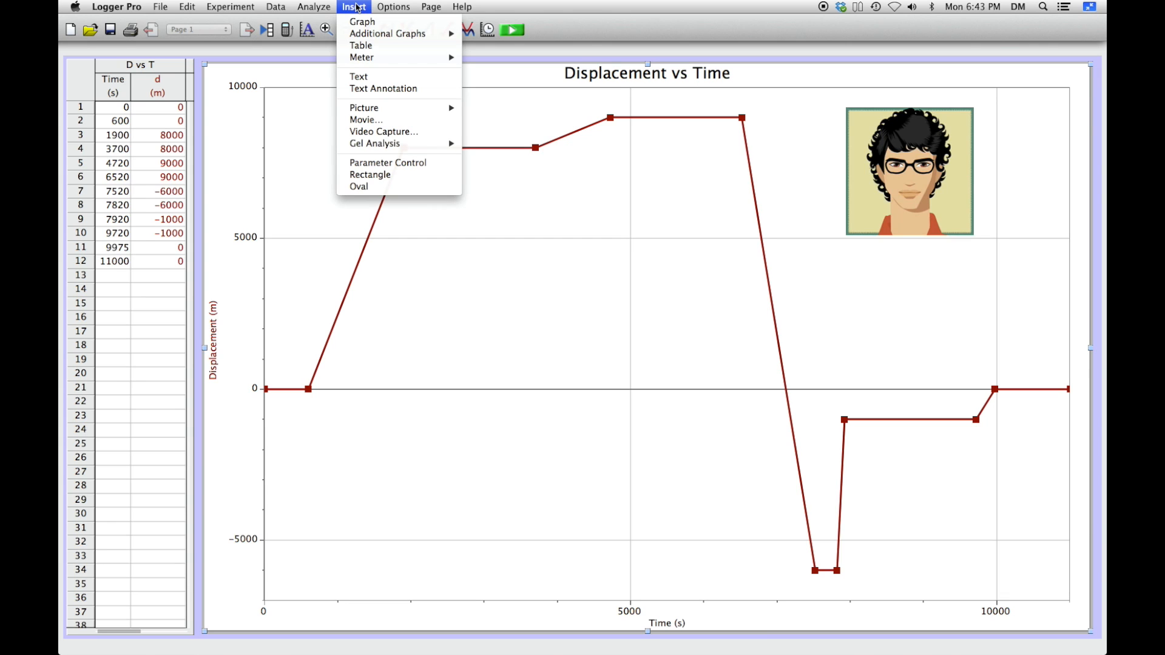
click(368, 80)
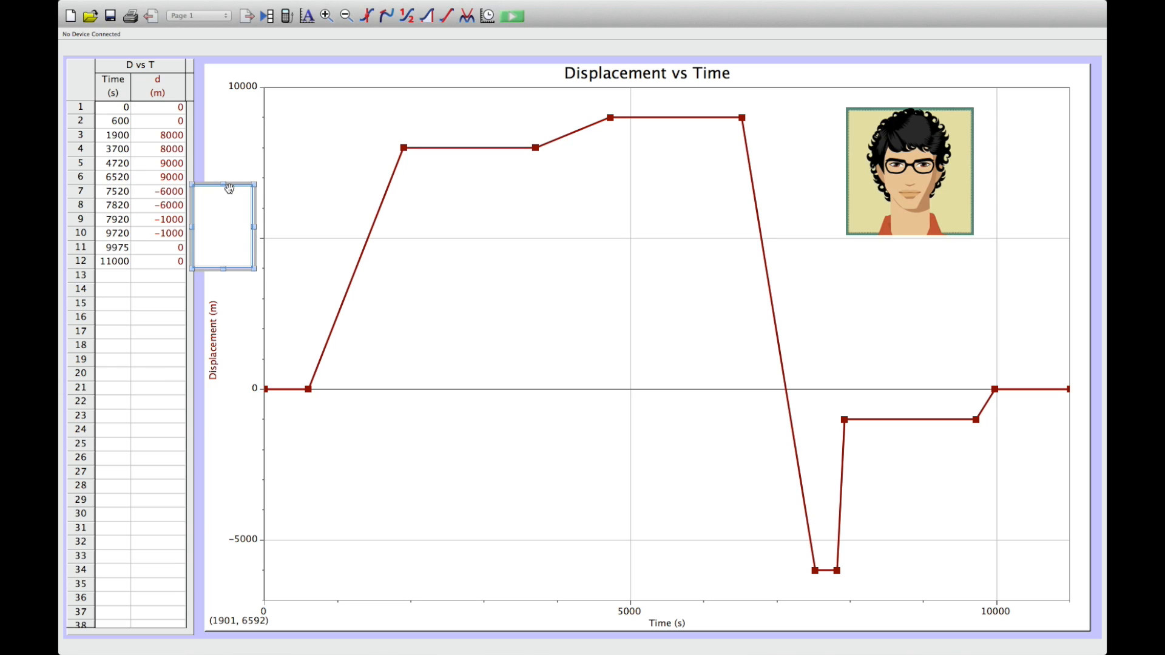
drag(228, 186, 445, 267)
drag(471, 352, 561, 331)
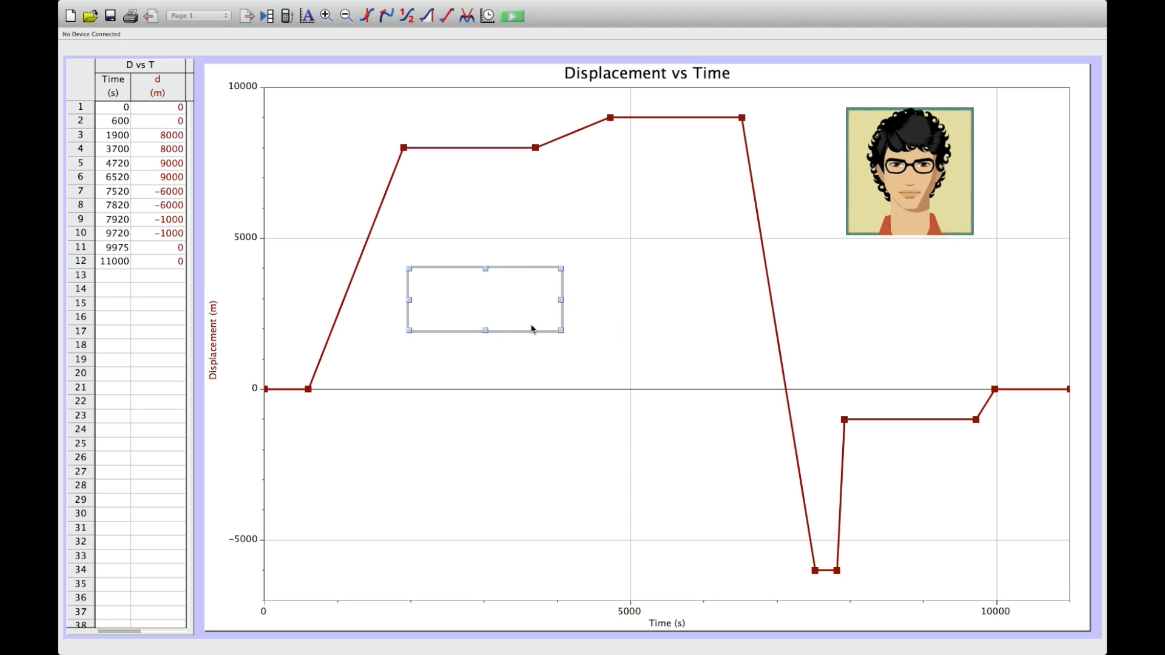
Give the text box a custom dark green background, keeping the Lucida Grande font
right_click(495, 303)
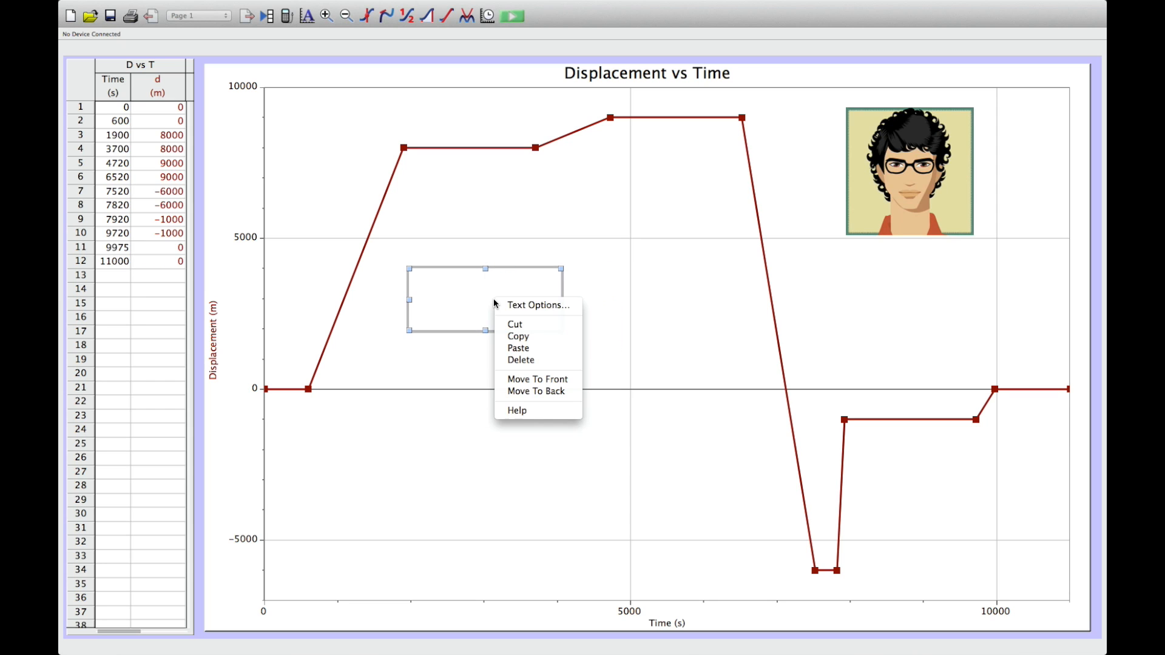
click(532, 305)
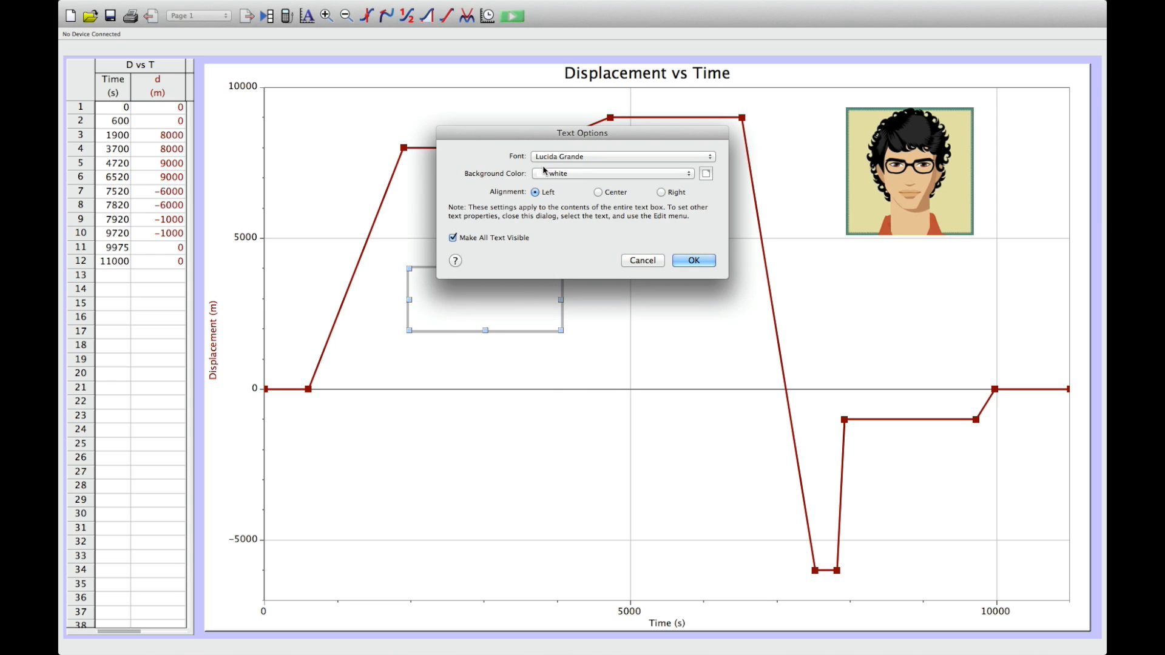
click(580, 158)
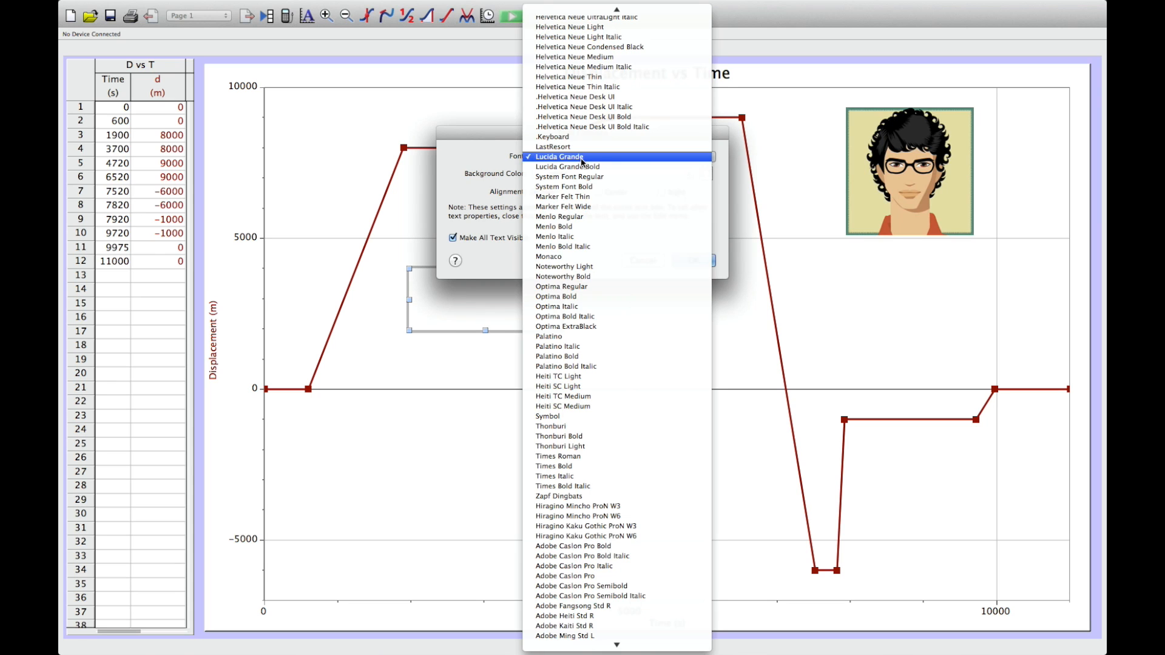
click(580, 159)
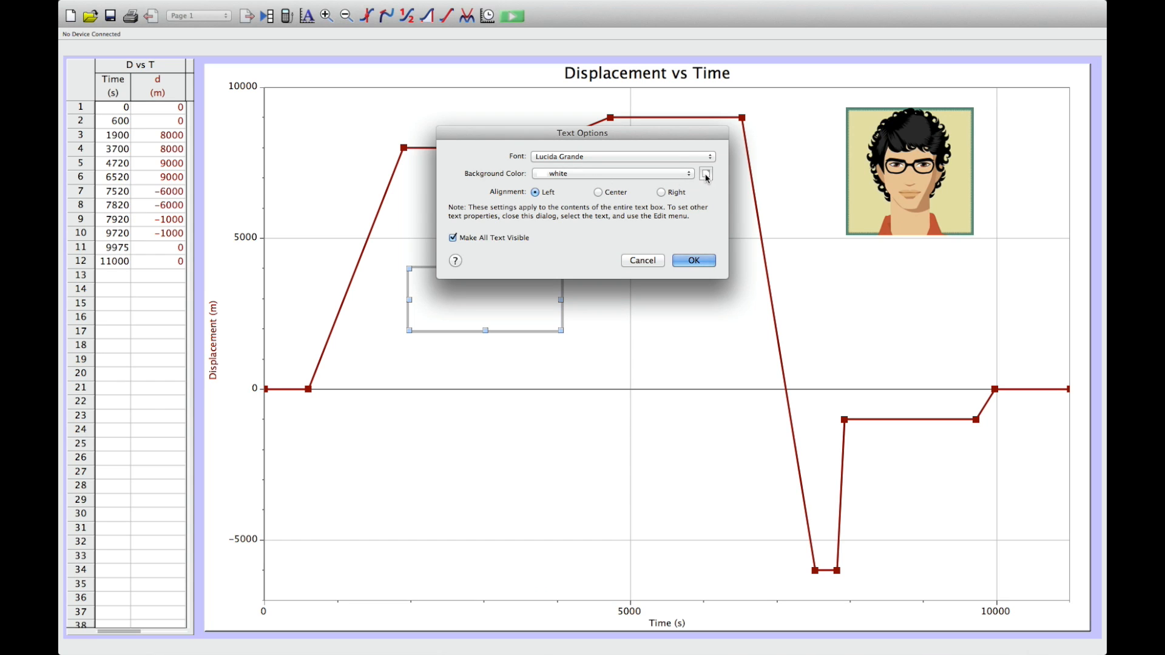
click(705, 175)
drag(540, 252, 540, 338)
click(449, 307)
click(467, 305)
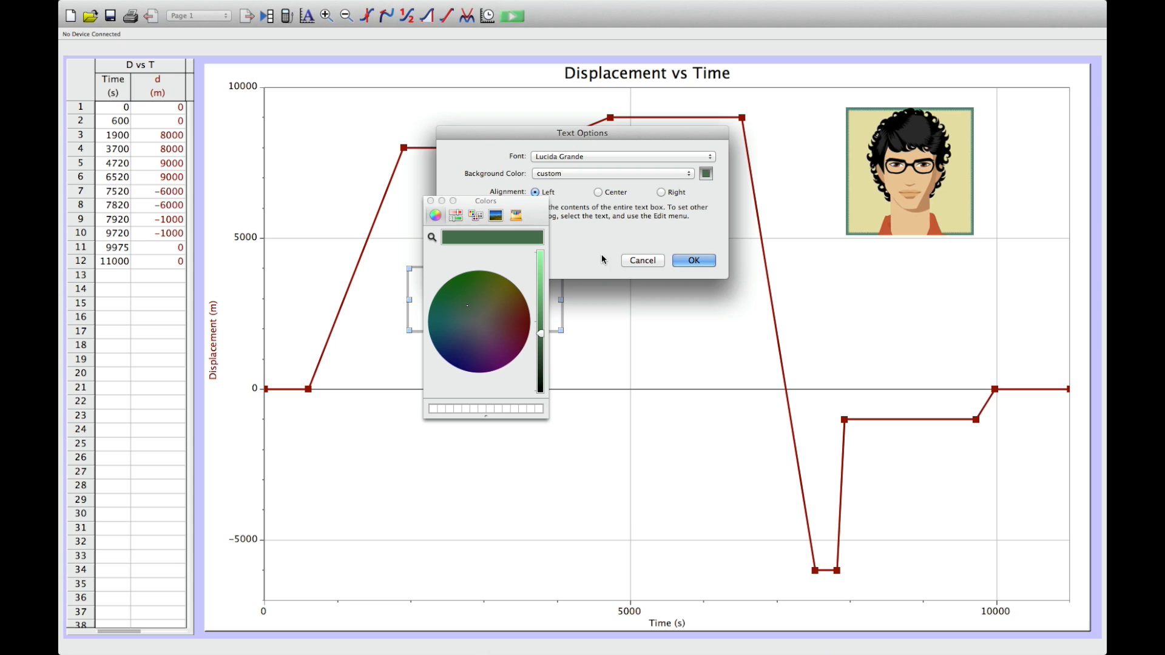
click(692, 261)
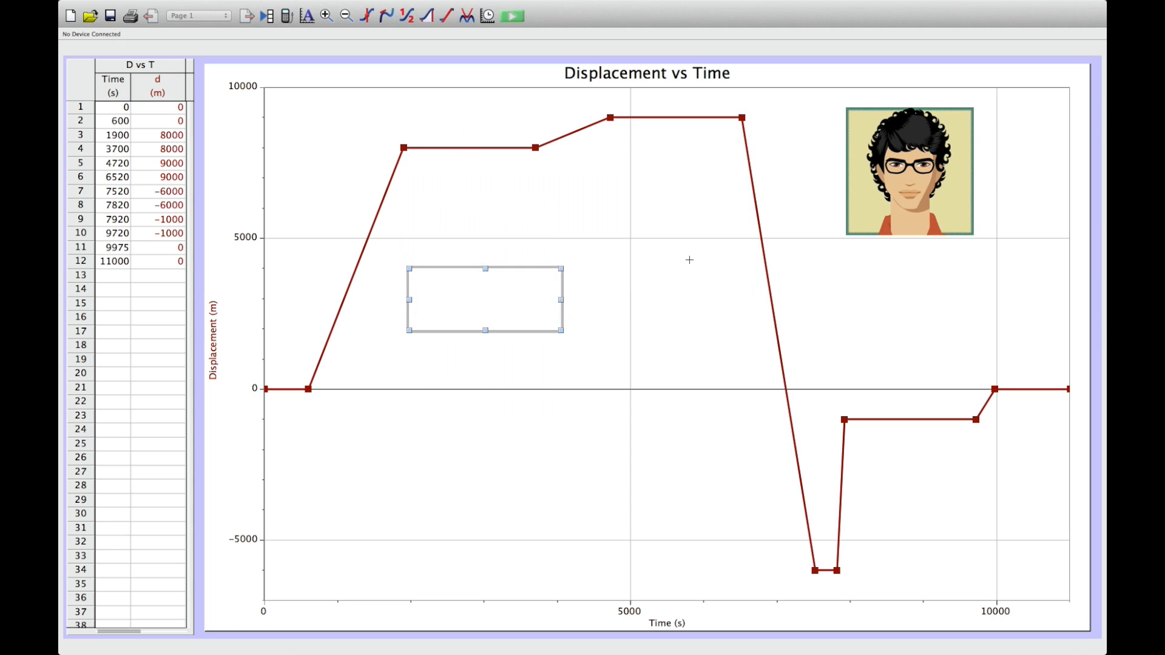
Set the green text box's alignment to Center in its text options
right_click(519, 298)
click(534, 299)
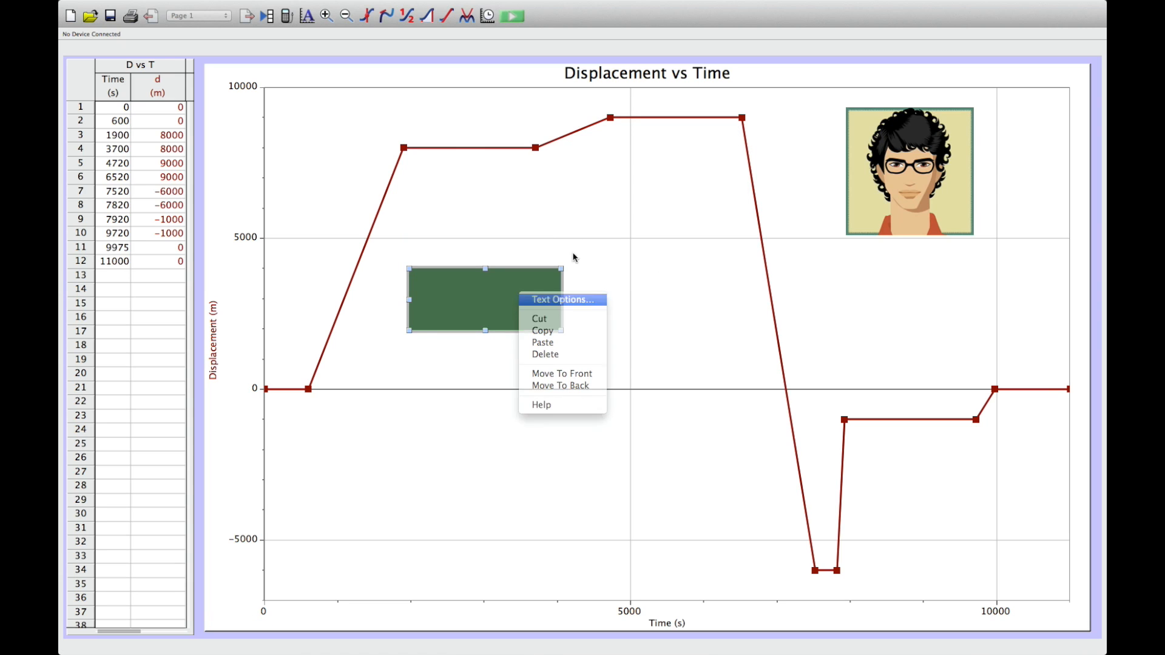
click(597, 192)
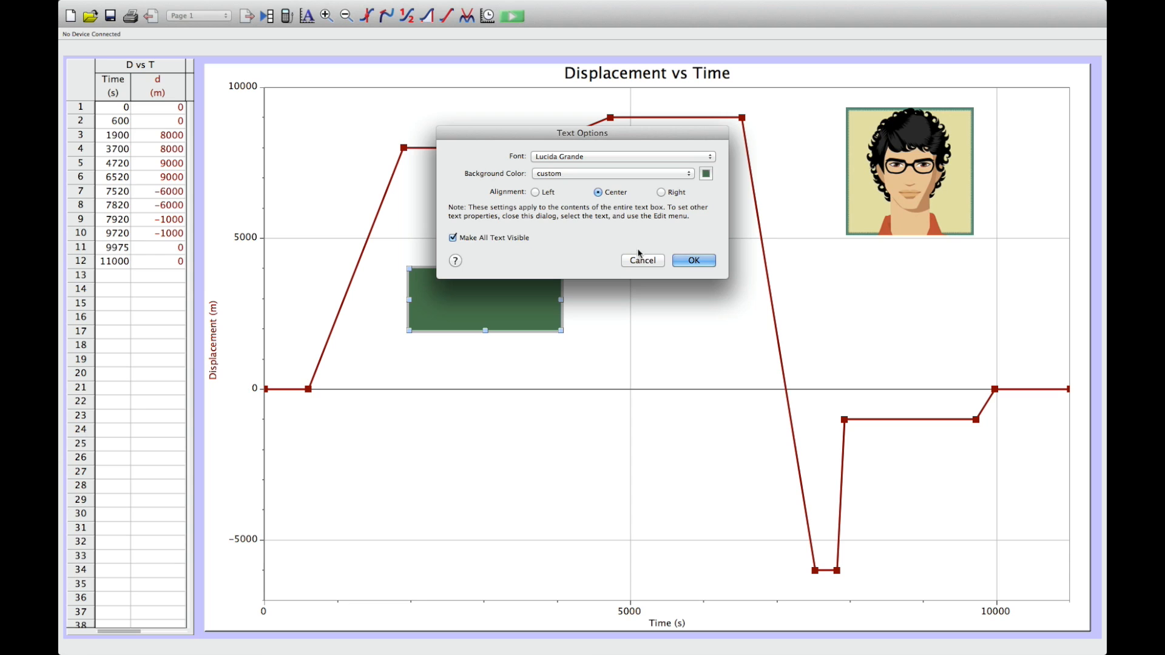
click(692, 260)
Enter the text "CT Science Center" in the green text box
click(501, 294)
double_click(500, 293)
click(627, 260)
click(514, 284)
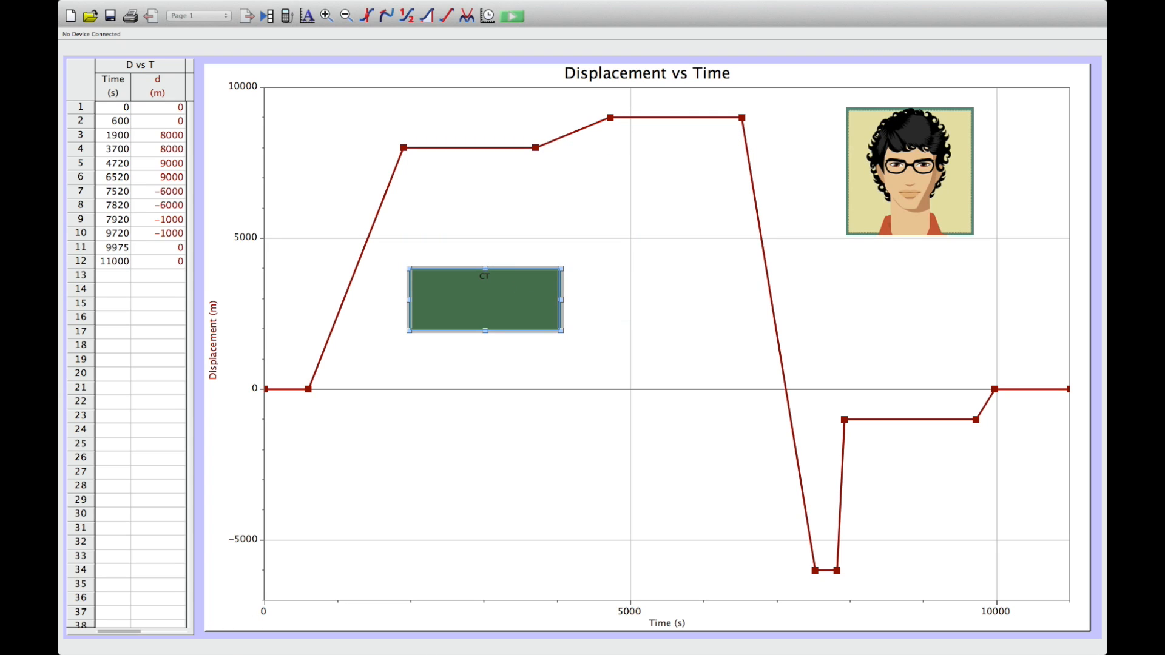
text(CT Science Center)
Select the whole "CT Science Center" text and change its font color to white
drag(455, 279, 526, 282)
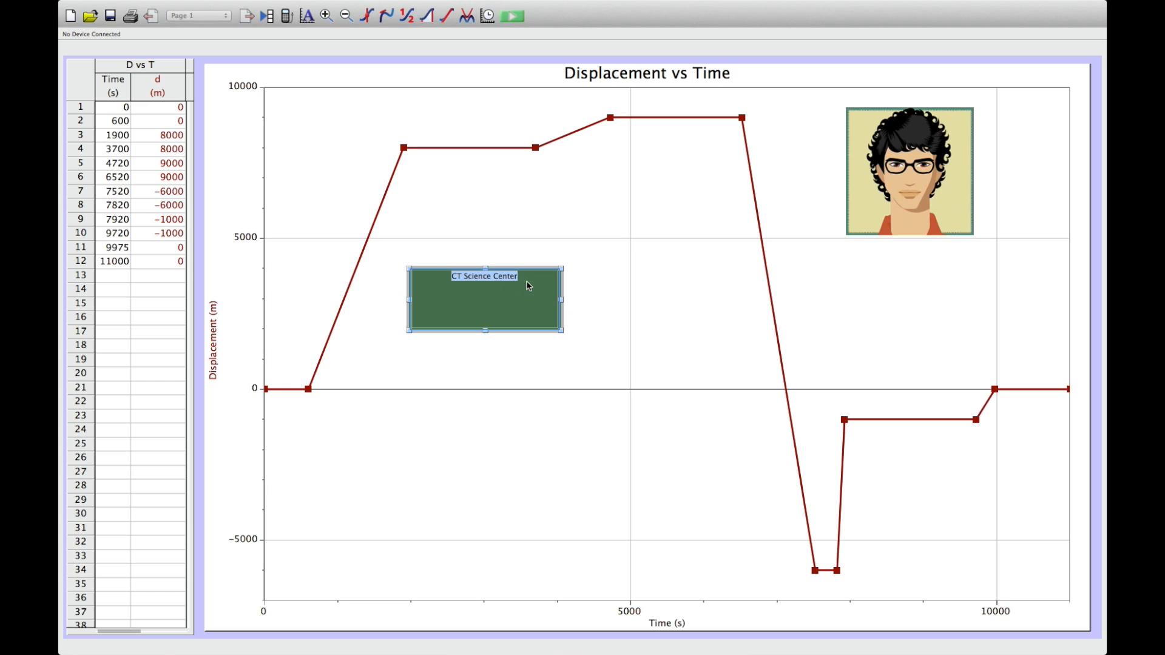
right_click(511, 281)
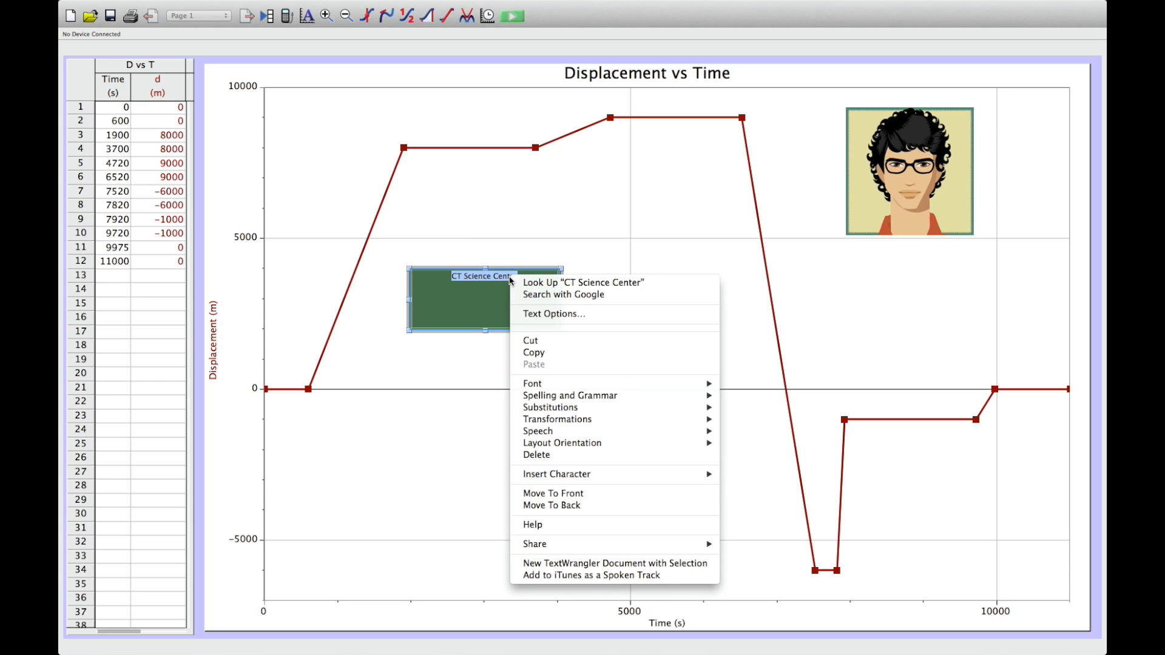
mouse_move(604, 391)
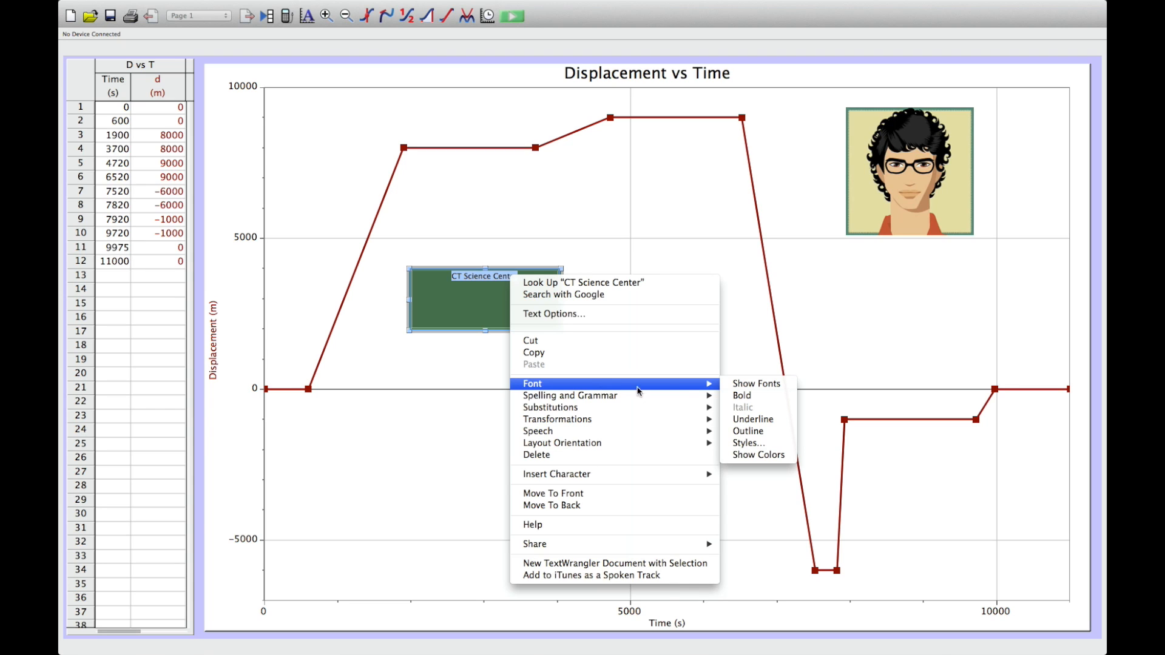
click(744, 386)
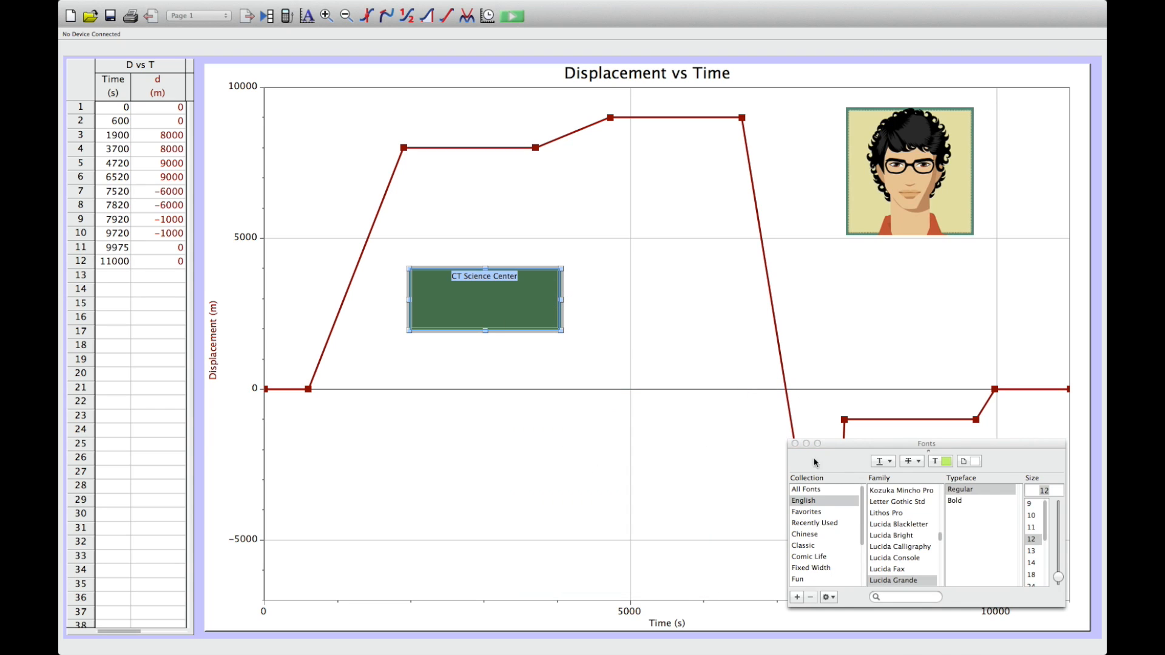
click(943, 462)
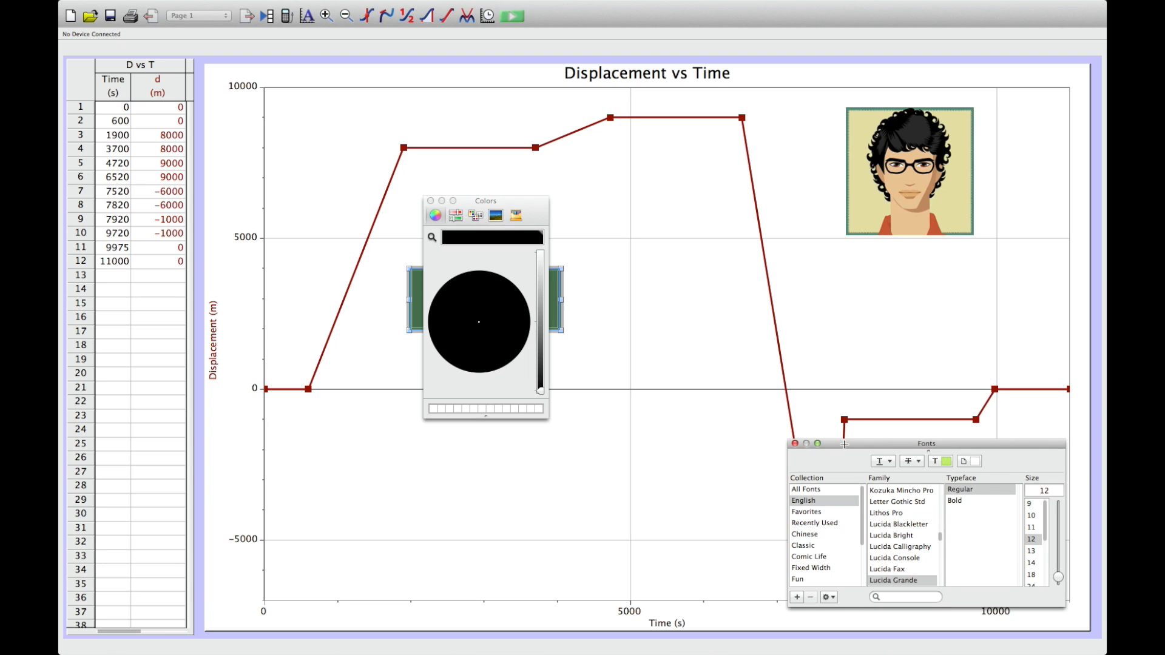
drag(537, 393, 540, 252)
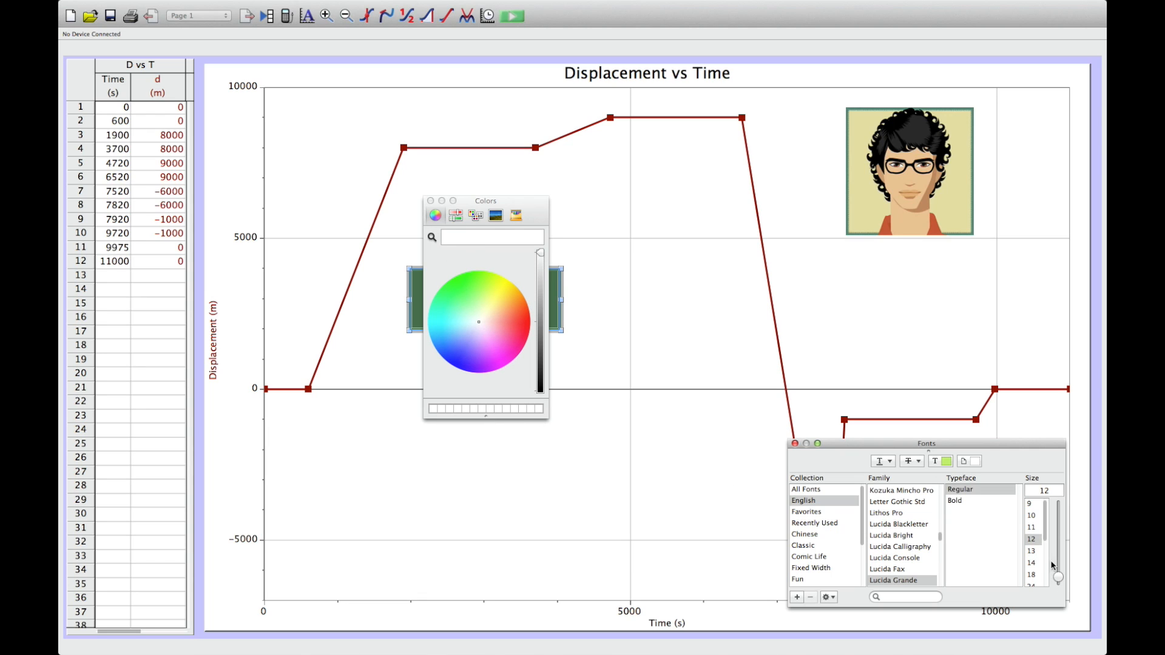
Enlarge the selected label text to size 24 and close the font and color windows
click(1033, 575)
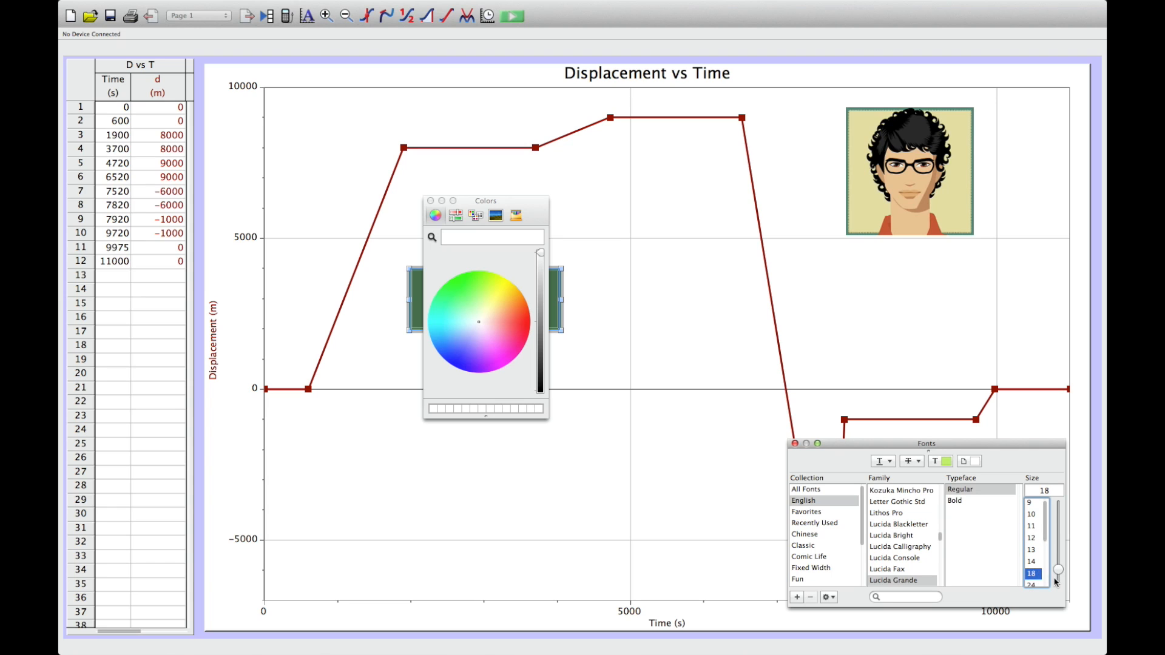
drag(1058, 569, 1058, 579)
click(1031, 584)
click(795, 443)
click(430, 201)
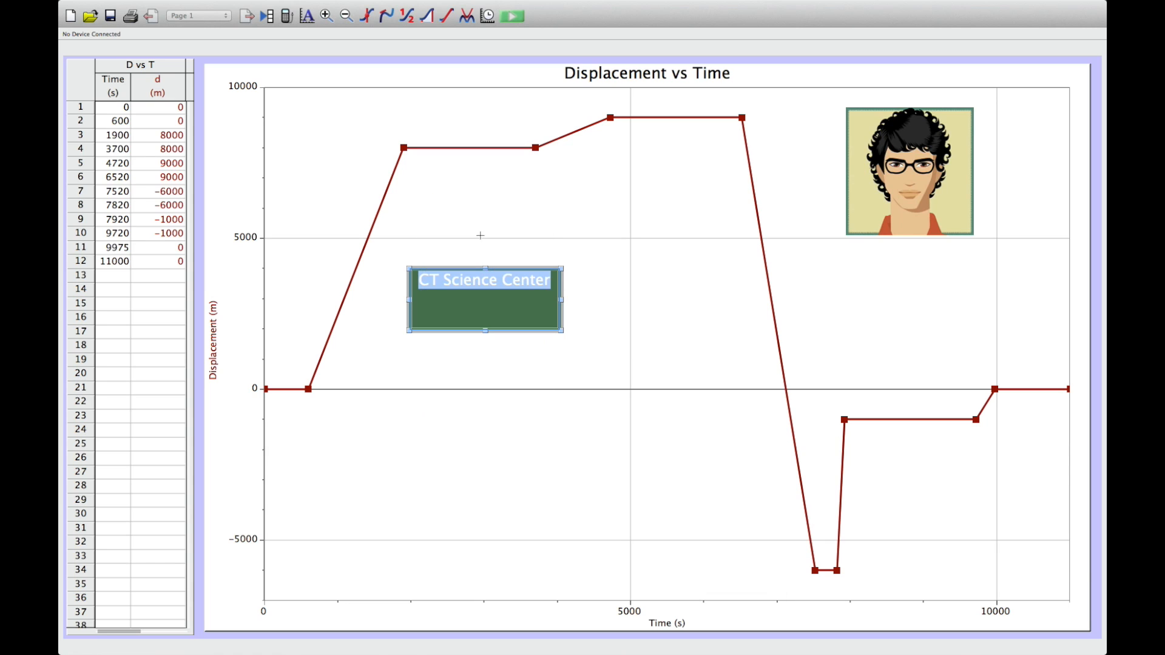
Shrink the text box's height to fit its single line and move it below the time axis, under the first plateau
click(489, 300)
drag(485, 331, 378, 414)
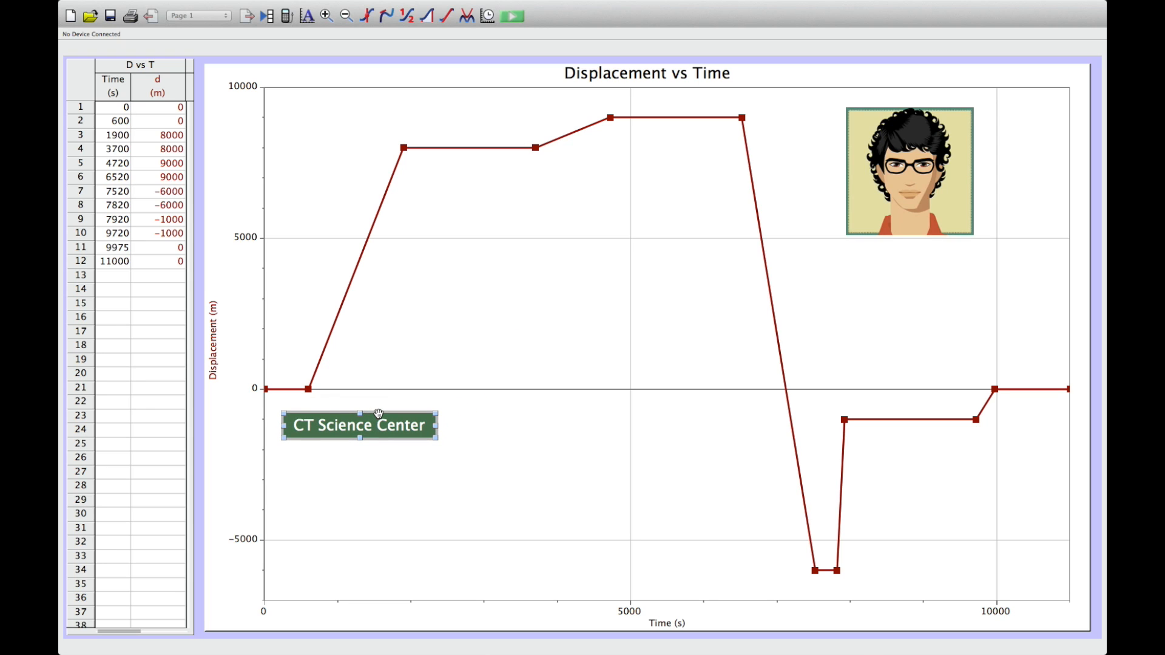
drag(379, 413, 480, 465)
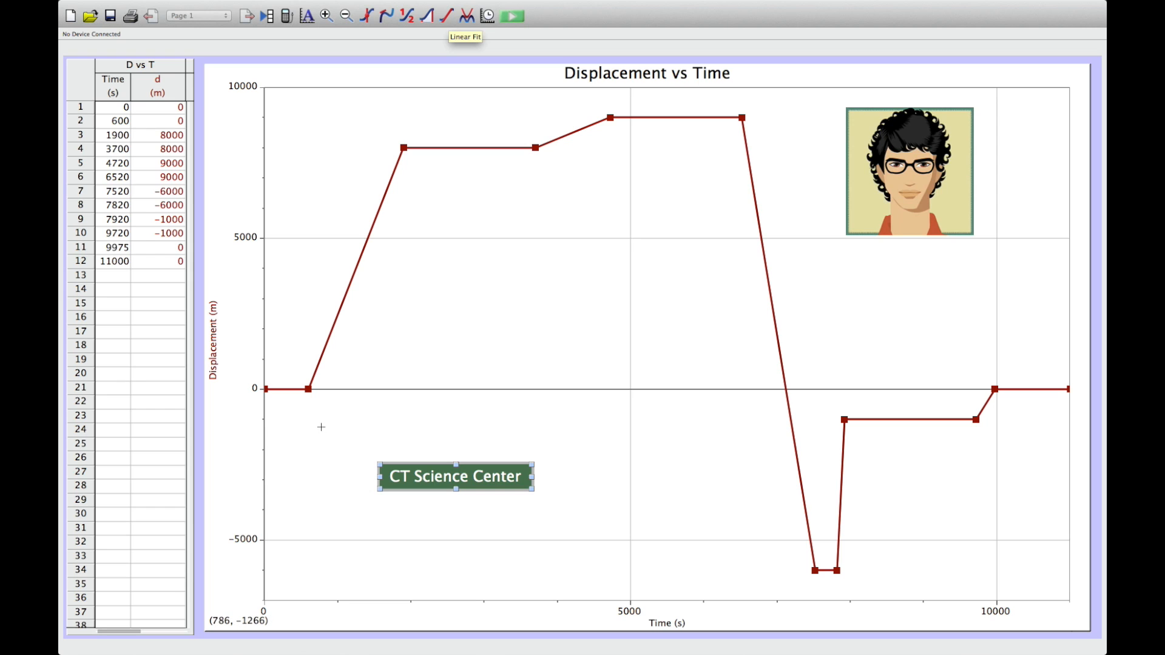
Apply a linear fit to the rising segment from 600 to 1900 s and place its results box below the zero line
mouse_move(297, 415)
mouse_down()
mouse_move(379, 189)
mouse_move(429, 121)
mouse_up()
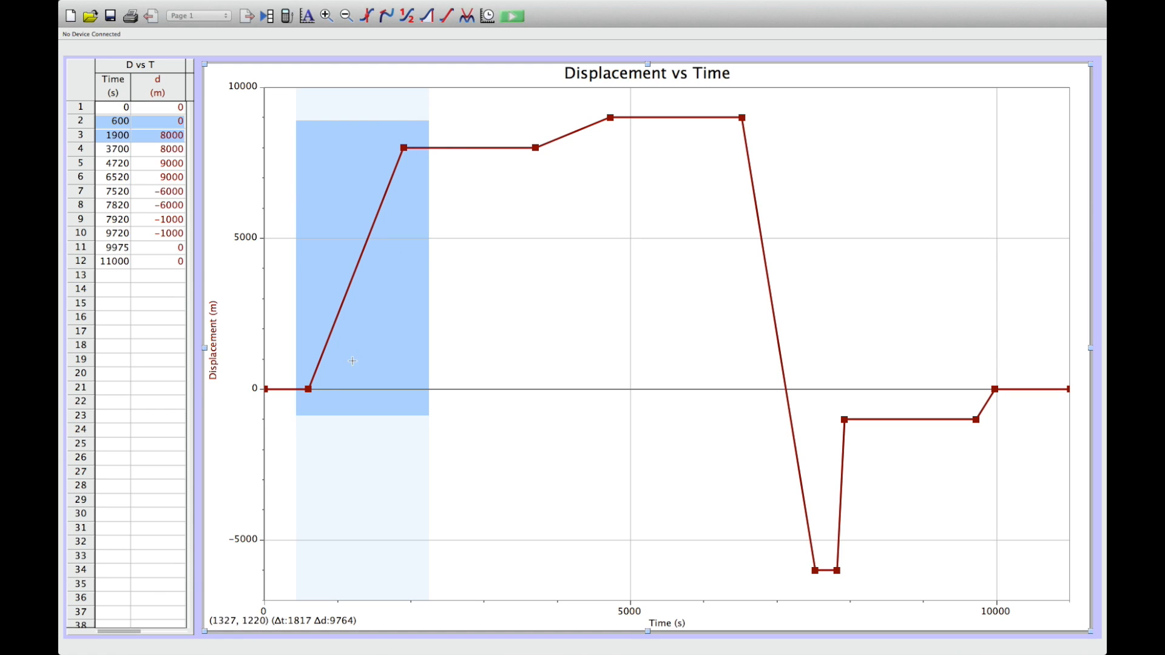
click(447, 19)
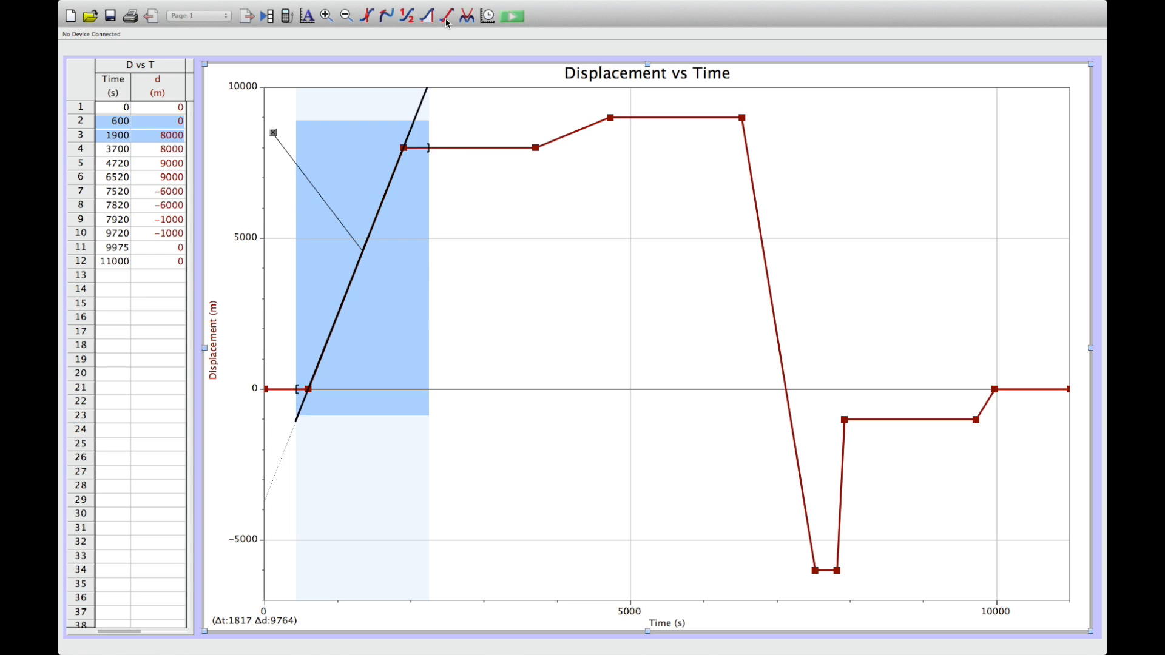
drag(408, 197, 550, 276)
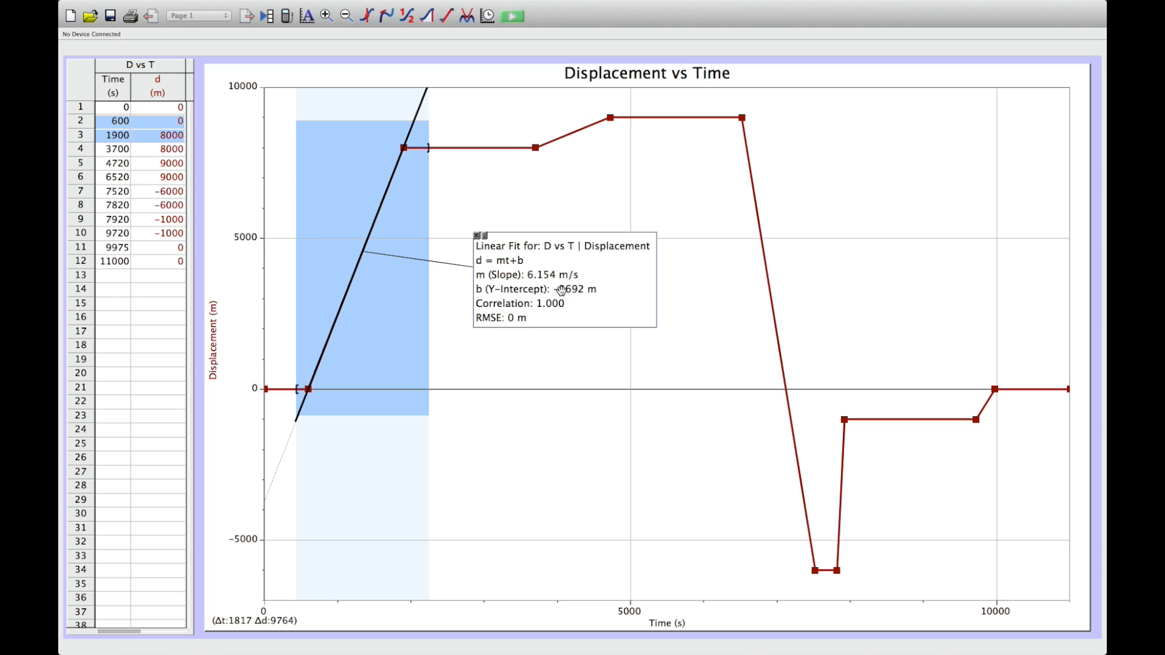
drag(561, 290, 386, 481)
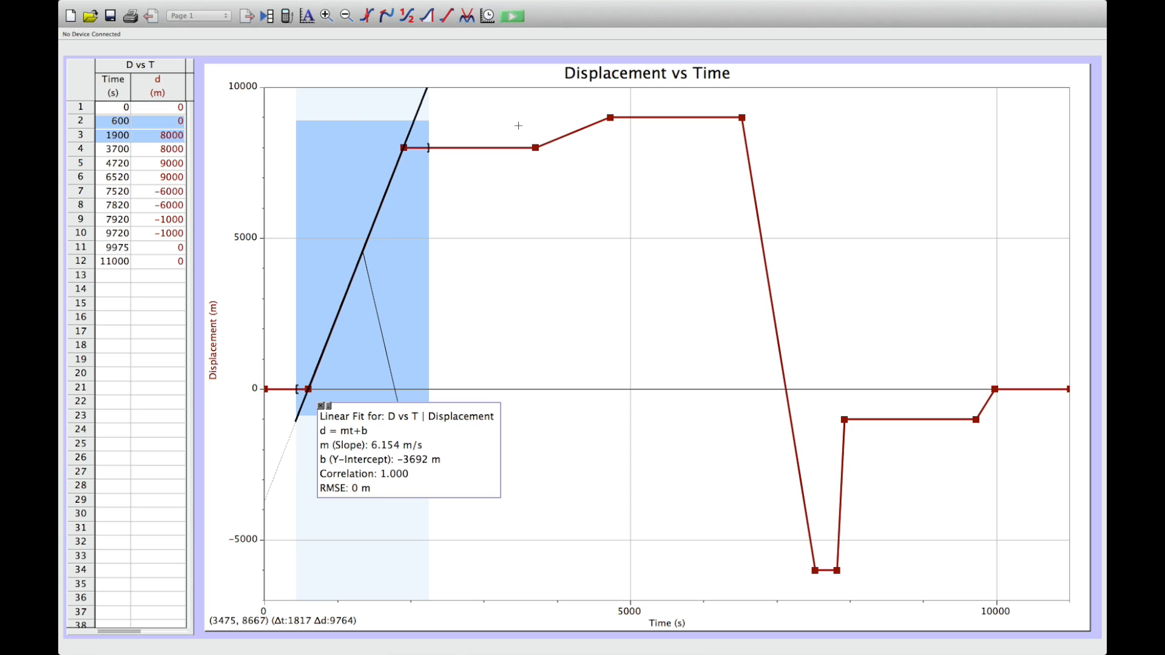
Apply a linear fit to the segment from 3700 to 4720 s and place its results box beneath that segment
drag(521, 183, 657, 85)
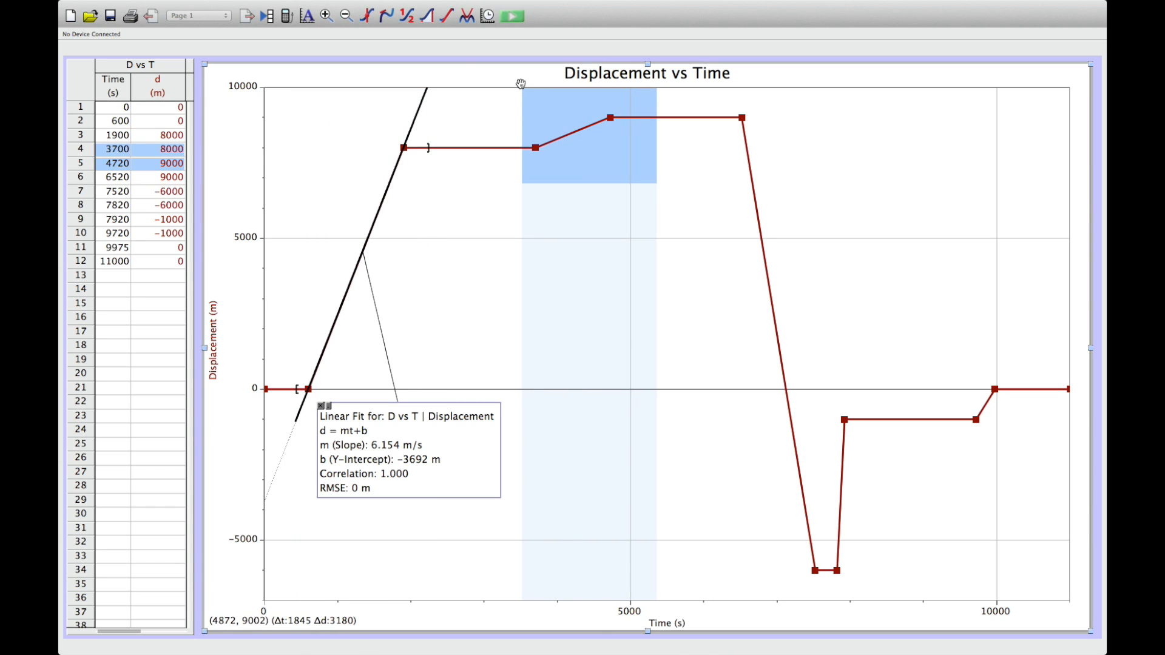
click(446, 16)
drag(470, 221, 563, 280)
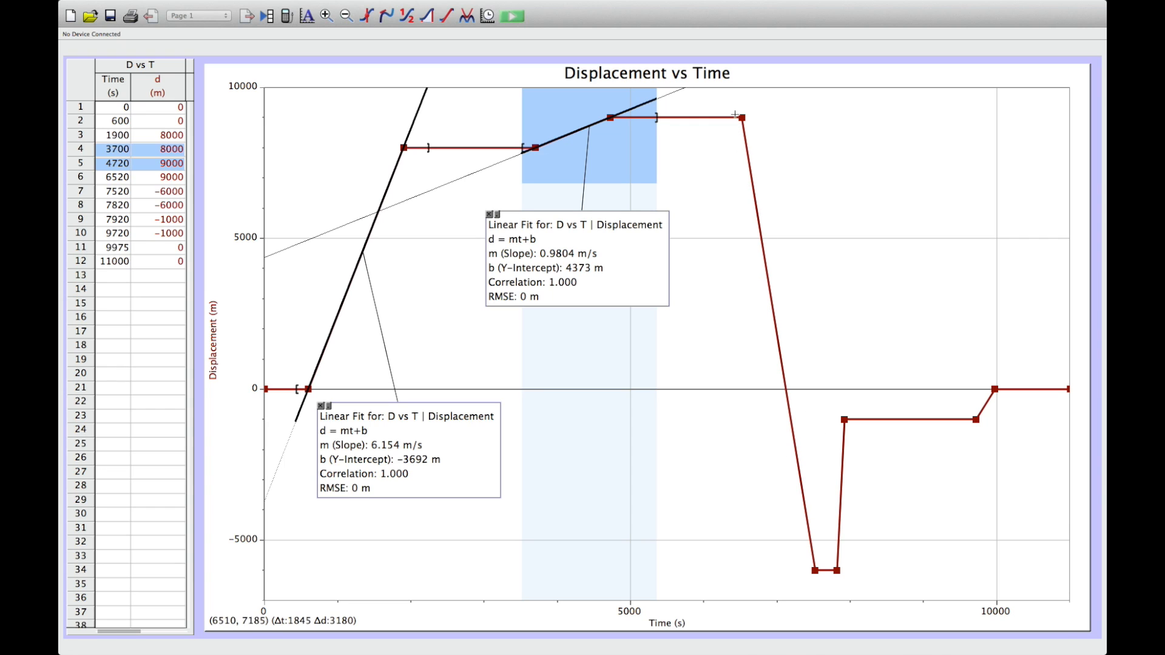
Apply a linear fit to the steep drop from 6520 to 7520 s and place its results box beside the upper part of the line
drag(730, 103, 823, 598)
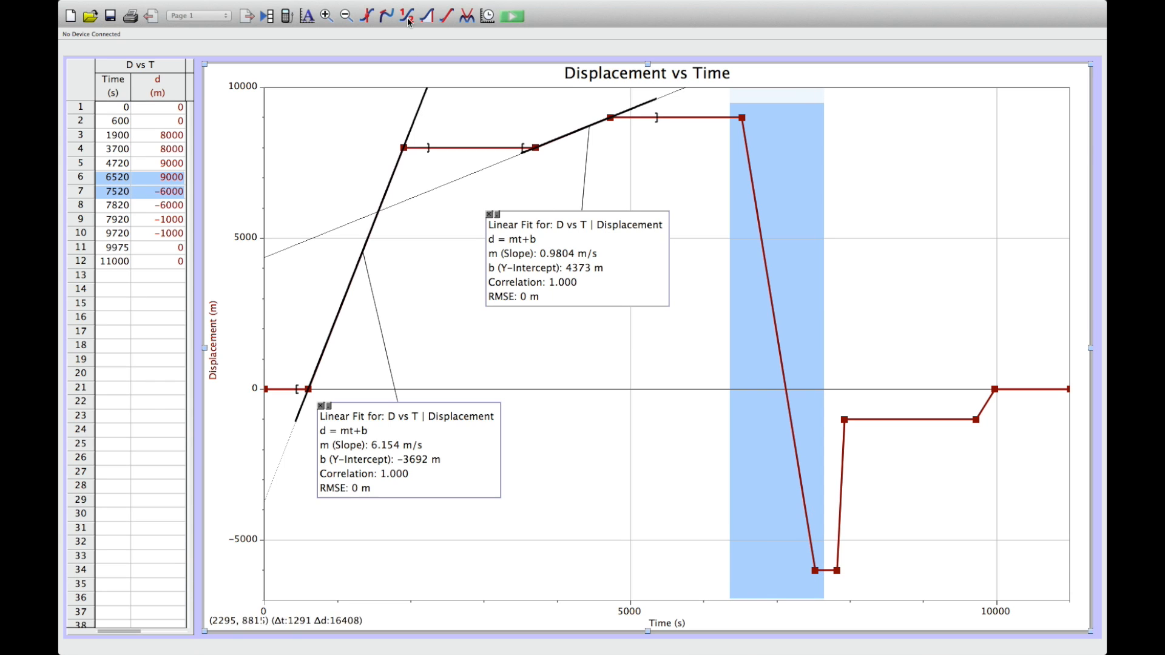
click(443, 16)
mouse_move(364, 176)
mouse_down()
mouse_move(794, 250)
mouse_move(957, 244)
mouse_up()
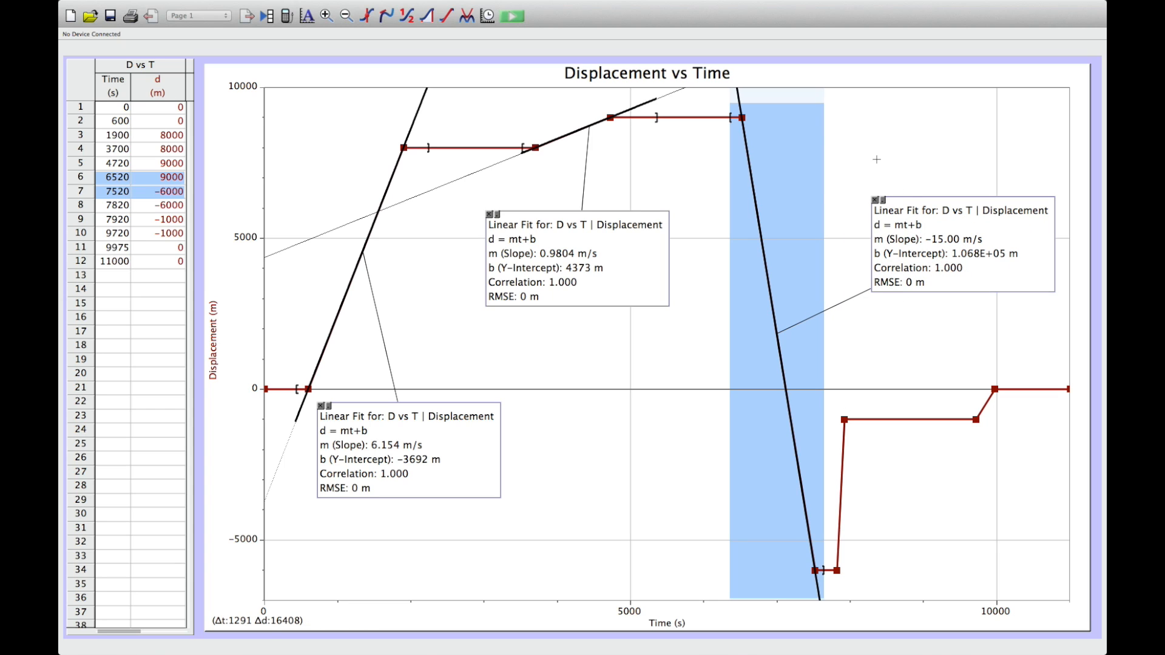
Send the graph to the back and move the portrait picture to the open area just below the zero line near 5000 s
click(878, 139)
right_click(878, 139)
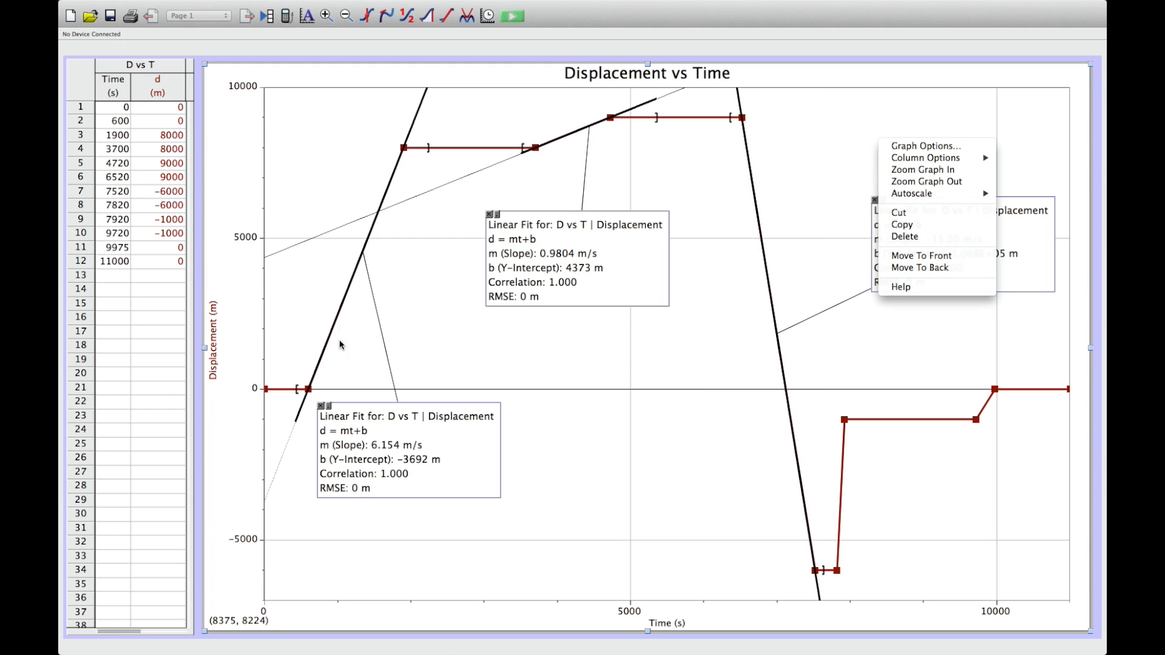
click(915, 269)
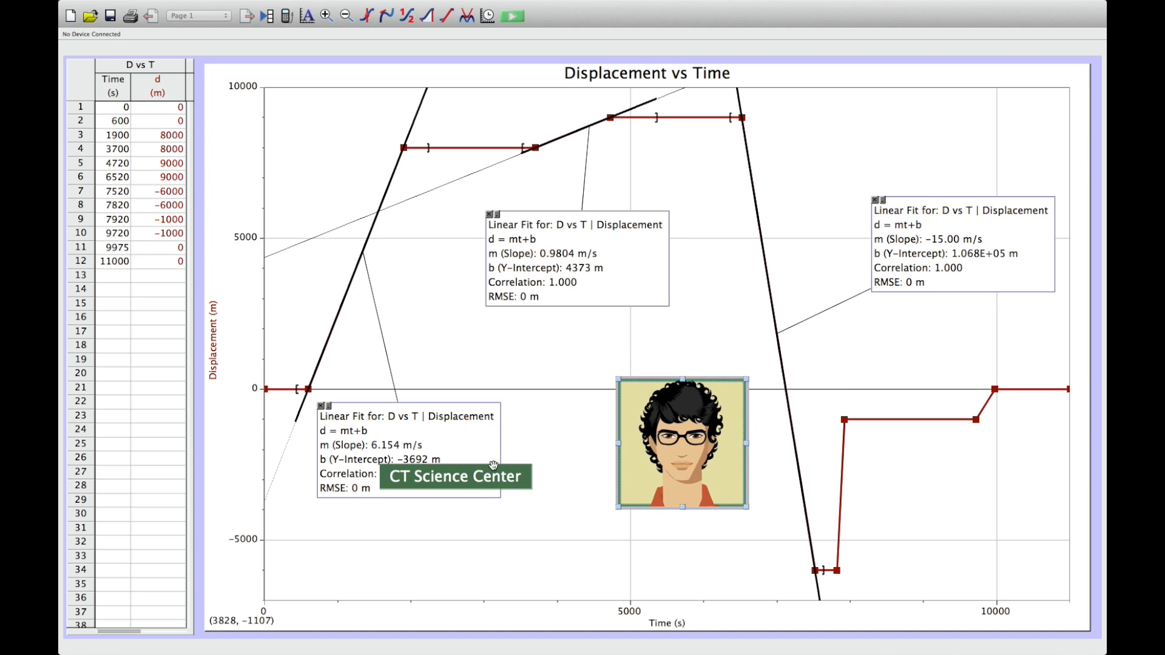
Move the "CT Science Center" label directly below the results box of the first linear fit
click(485, 483)
click(486, 484)
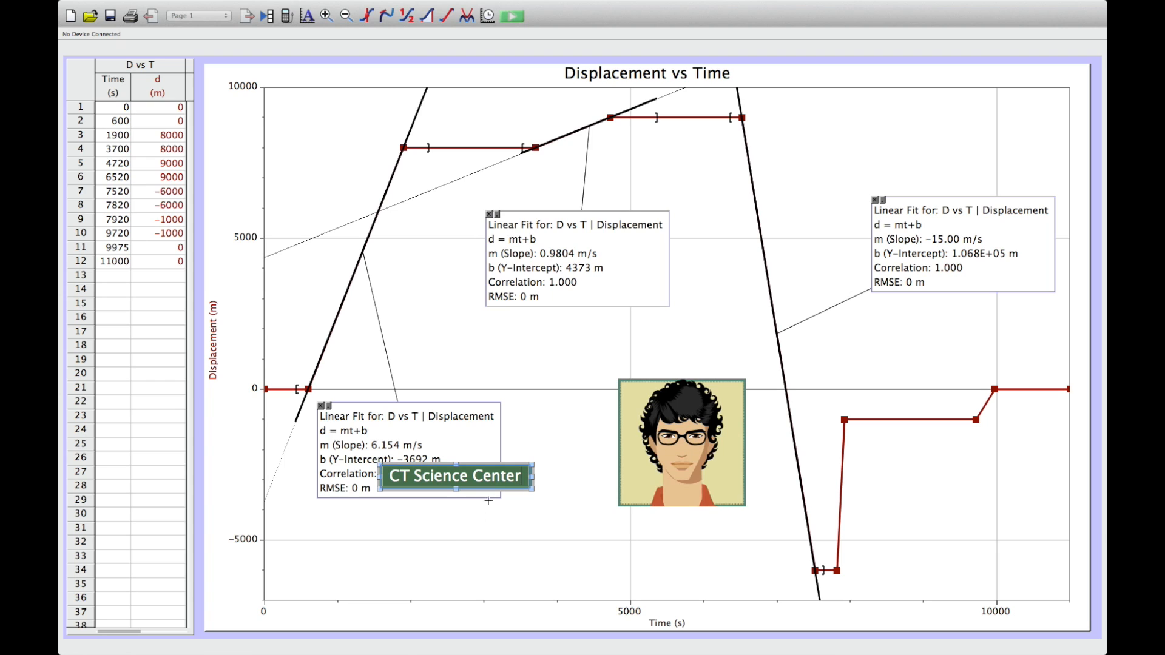
drag(496, 464, 435, 516)
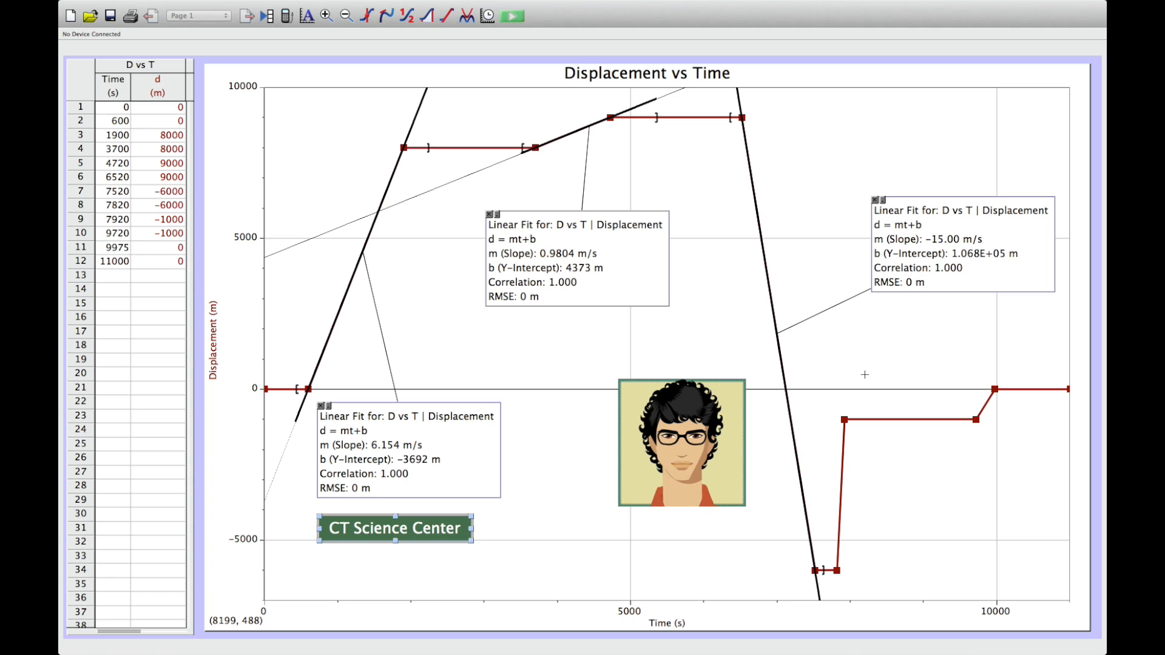
Select the portrait picture and enlarge it proportionally from its upper corner
click(743, 380)
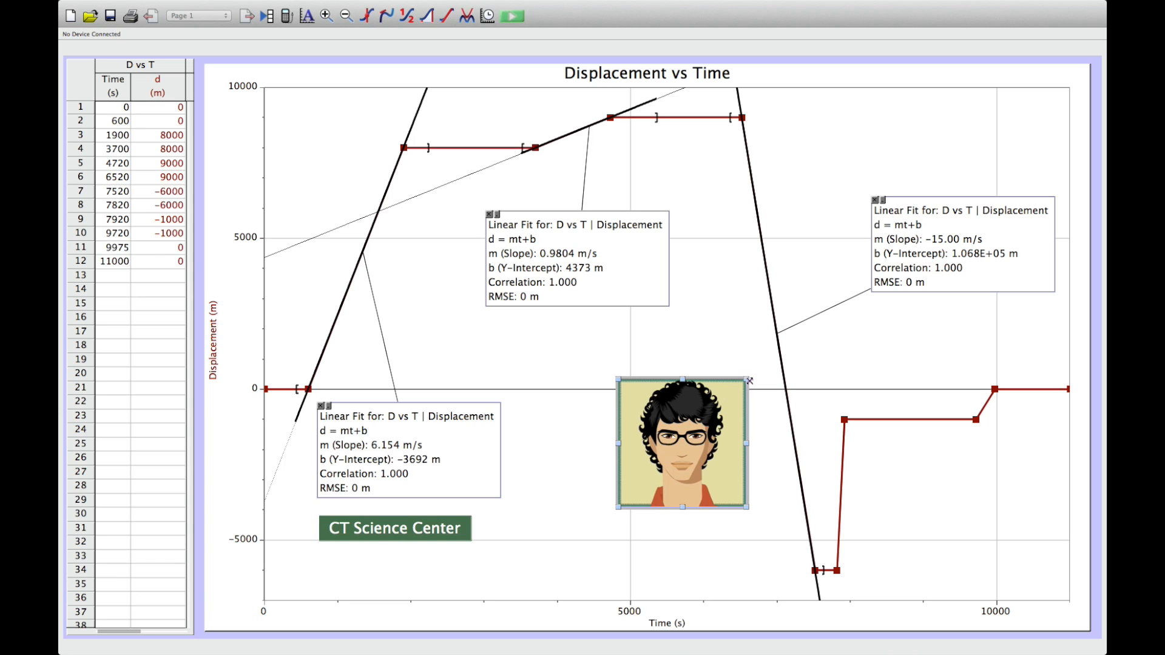
drag(748, 380, 890, 168)
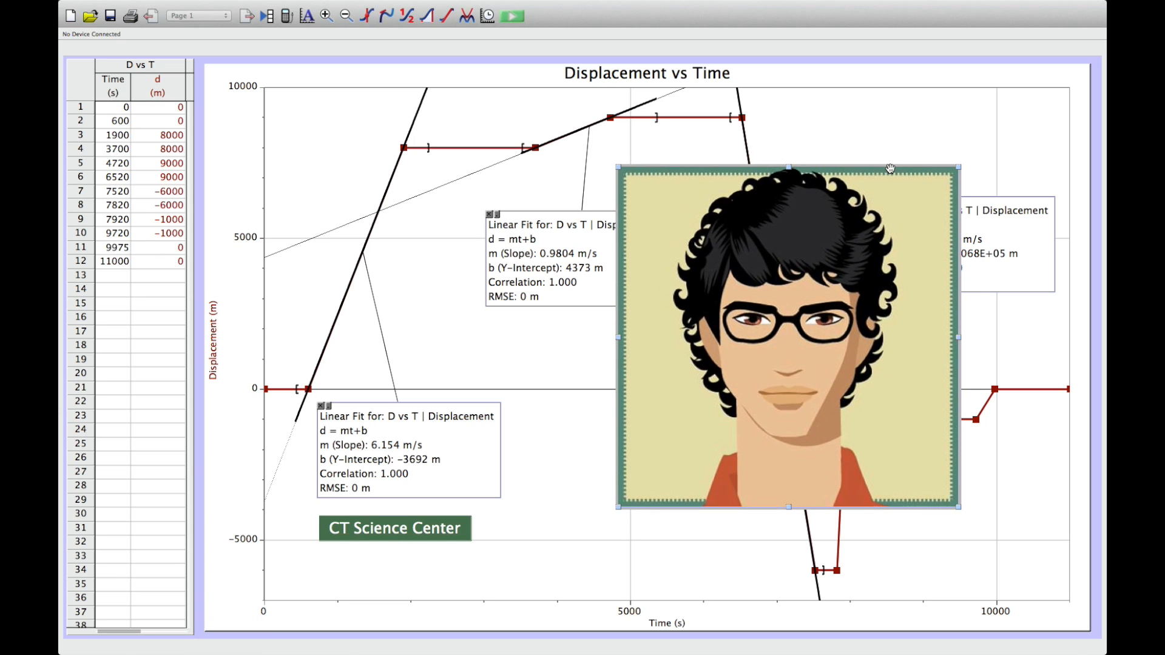